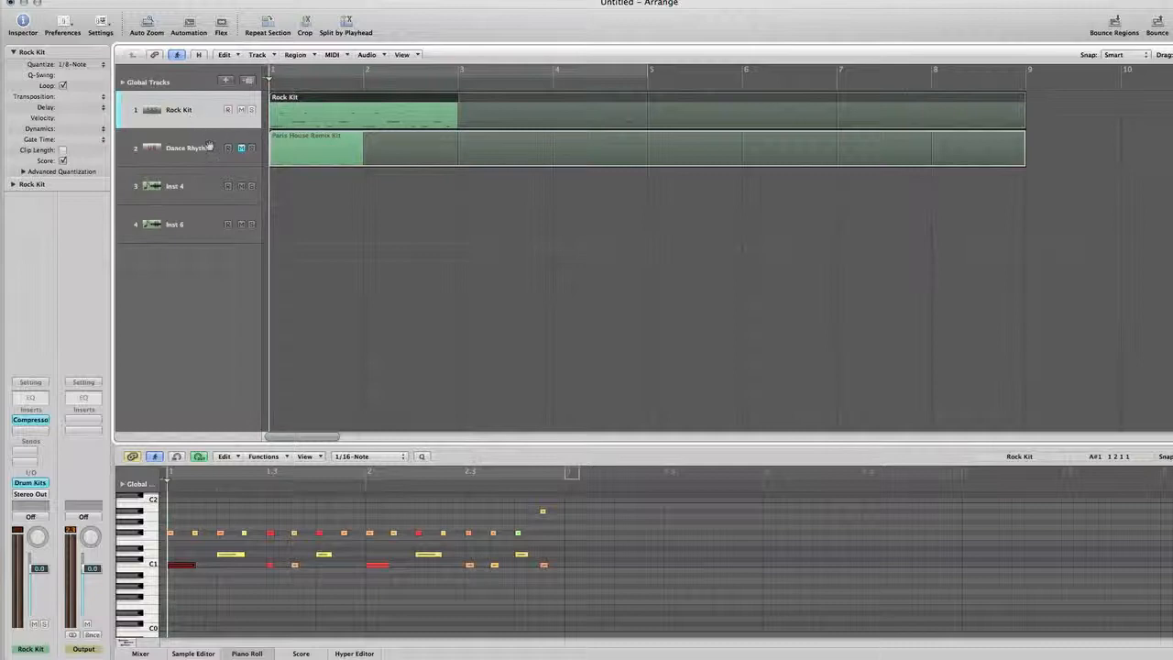
Step: Play back the Rock Kit drum loop from the start of the arrangement
{"action": "scroll", "coordinate": [217, 147], "scroll_direction": "up", "scroll_amount": 4}
{"action": "key", "text": "s"}
{"action": "scroll", "coordinate": [330, 181], "scroll_direction": "up", "scroll_amount": 4}
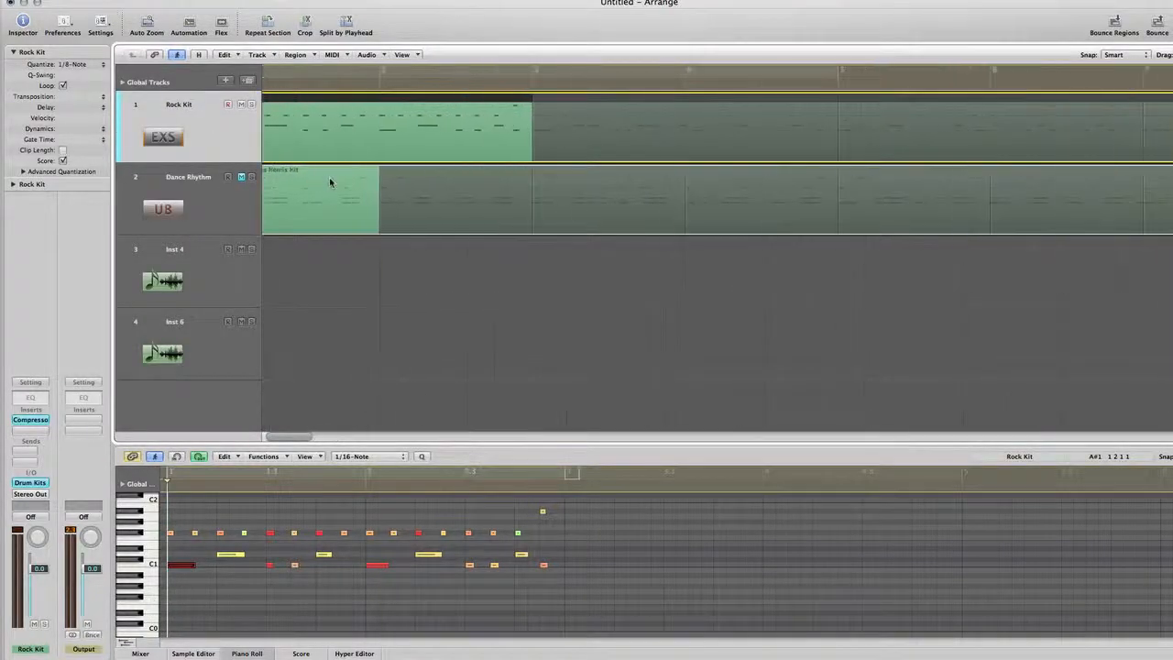
{"action": "key", "text": "space"}
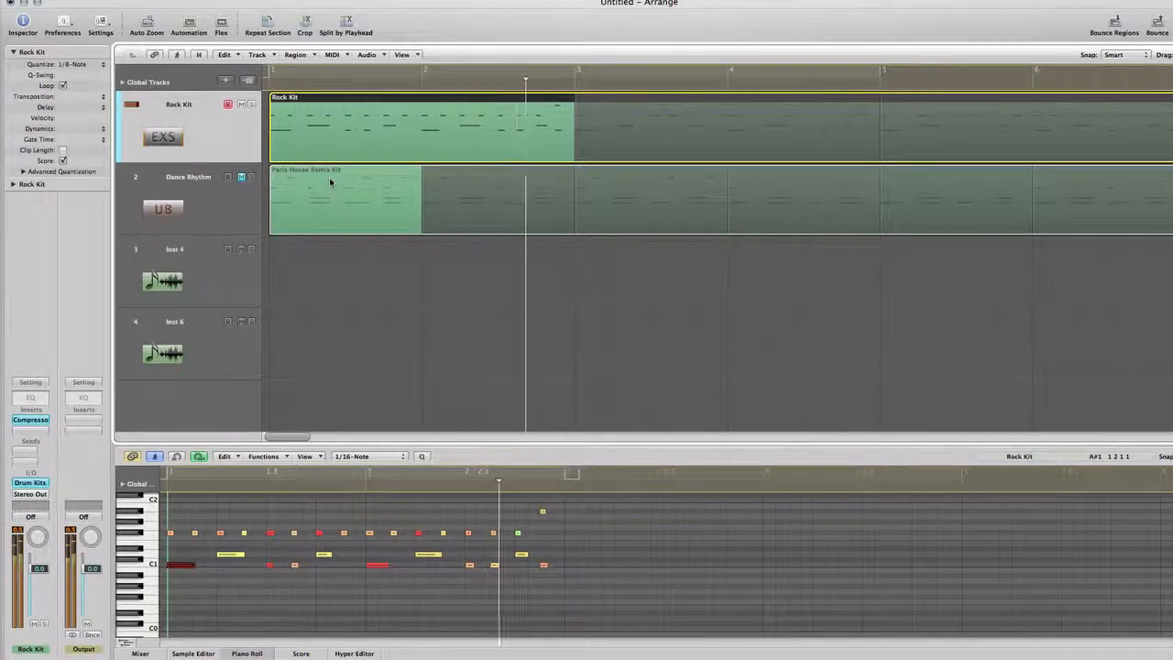
Step: Mute the Rock Kit track, unmute Dance Rhythm, and play the Paris House Remix Kit loop from the start
{"action": "left_click", "coordinate": [330, 182]}
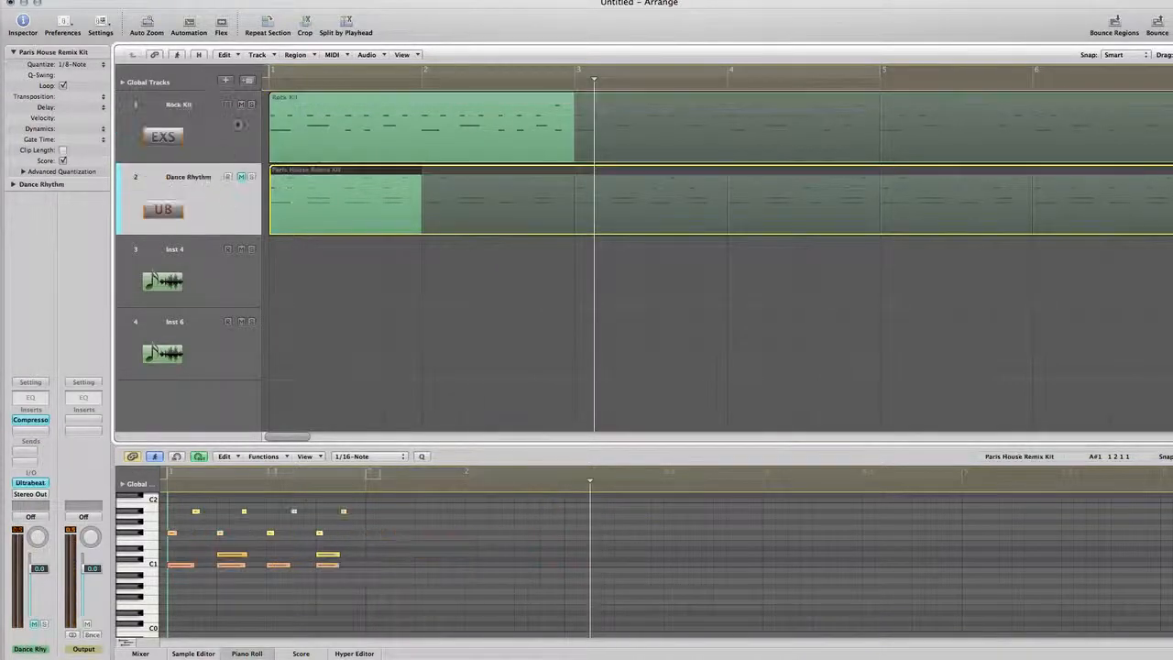
{"action": "left_click", "coordinate": [242, 107]}
{"action": "left_click", "coordinate": [242, 178]}
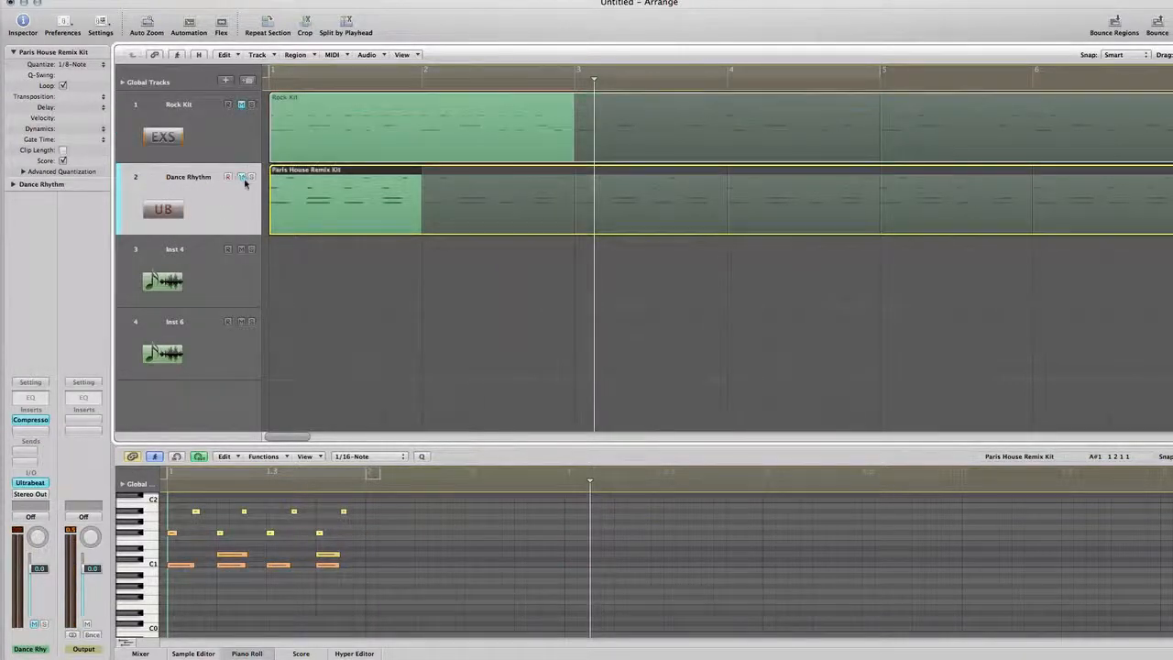
{"action": "key", "text": "Return"}
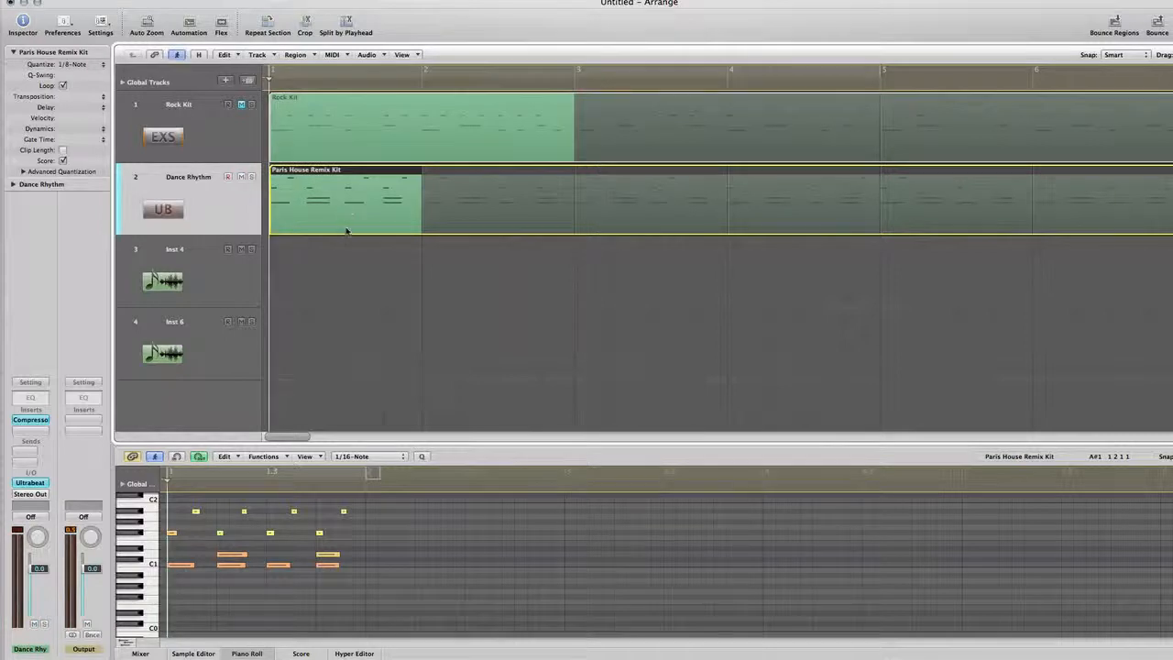
{"action": "key", "text": "space"}
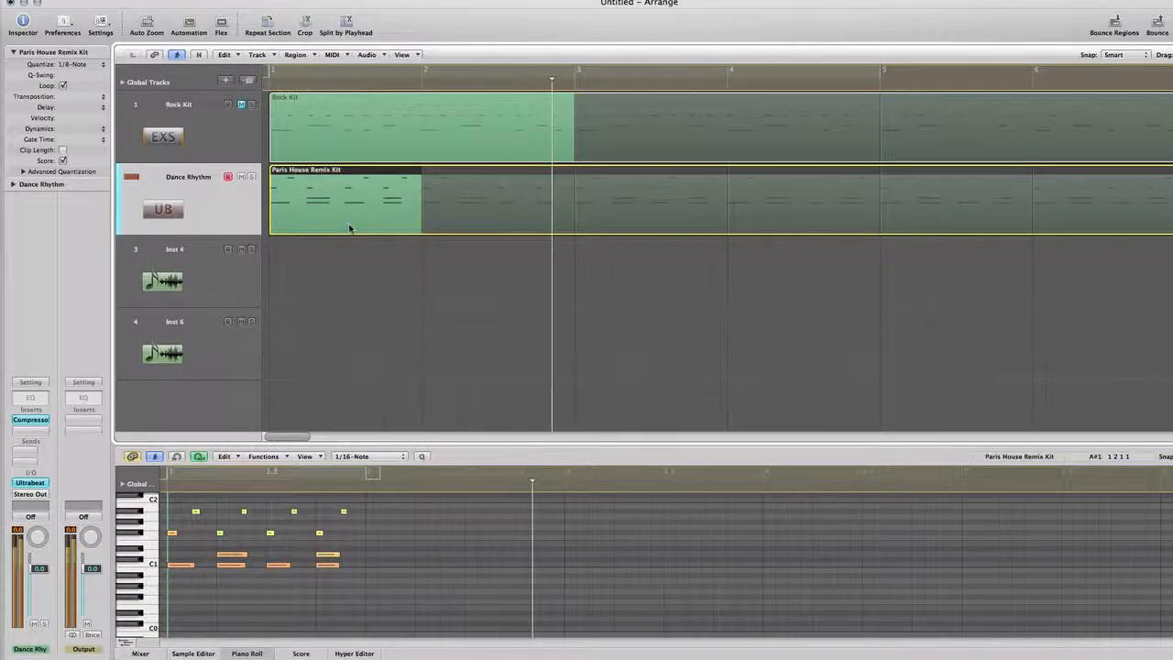
{"action": "key", "text": "space"}
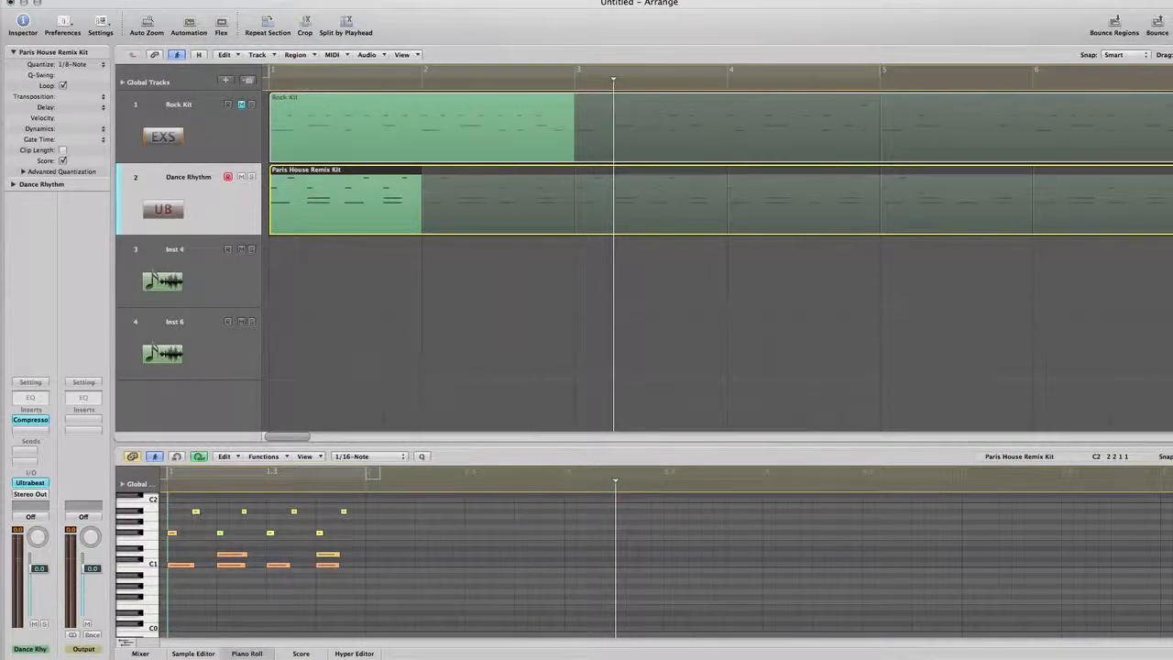
Step: Mute the Dance Rhythm track, unmute Rock Kit, and play the arrangement from the start
{"action": "left_click", "coordinate": [243, 178]}
{"action": "left_click", "coordinate": [242, 105]}
{"action": "key", "text": "Return"}
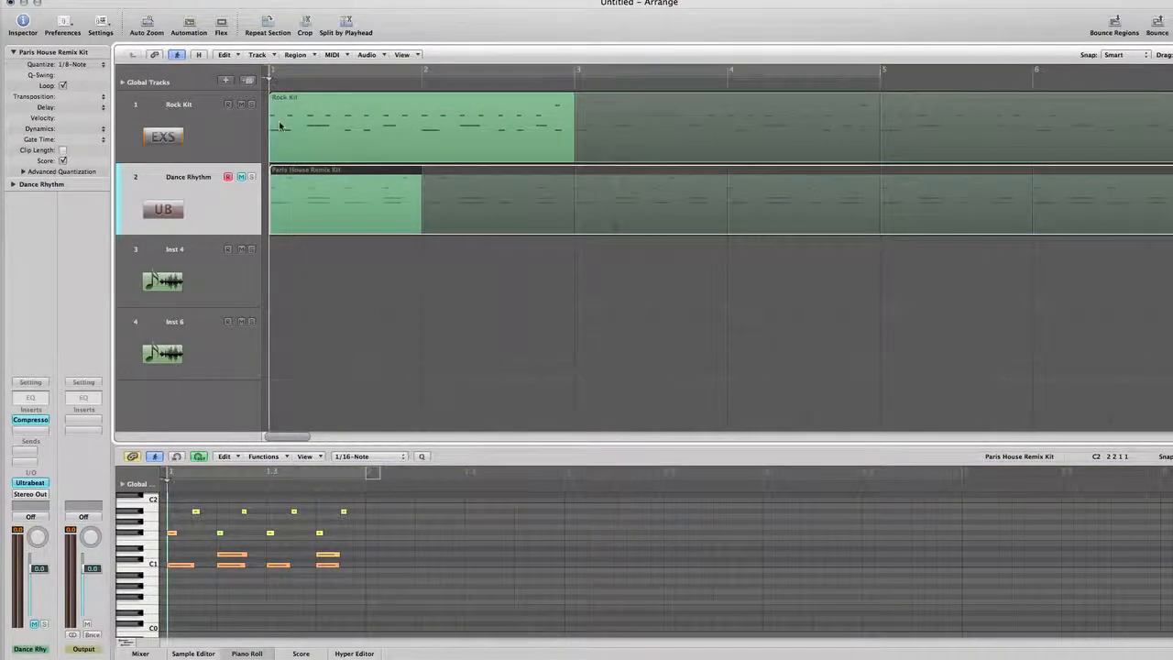
{"action": "key", "text": "space"}
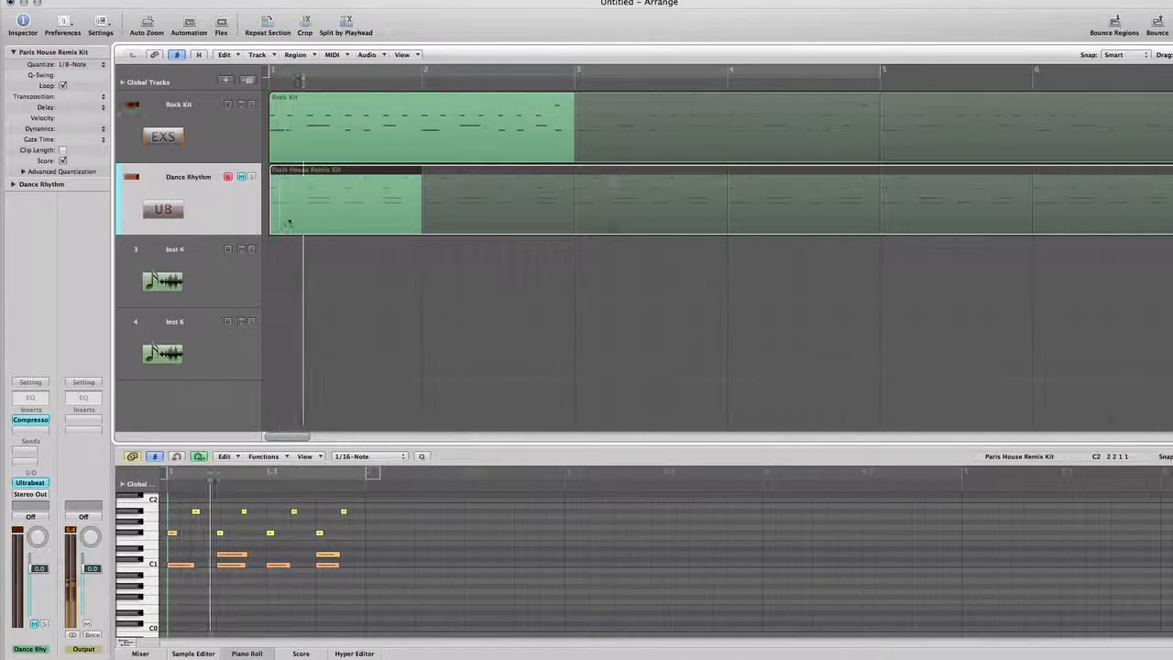
Step: Examine the Rock Kit region's kick and snare notes in the Piano Roll while playing it from the start
{"action": "left_click", "coordinate": [216, 282]}
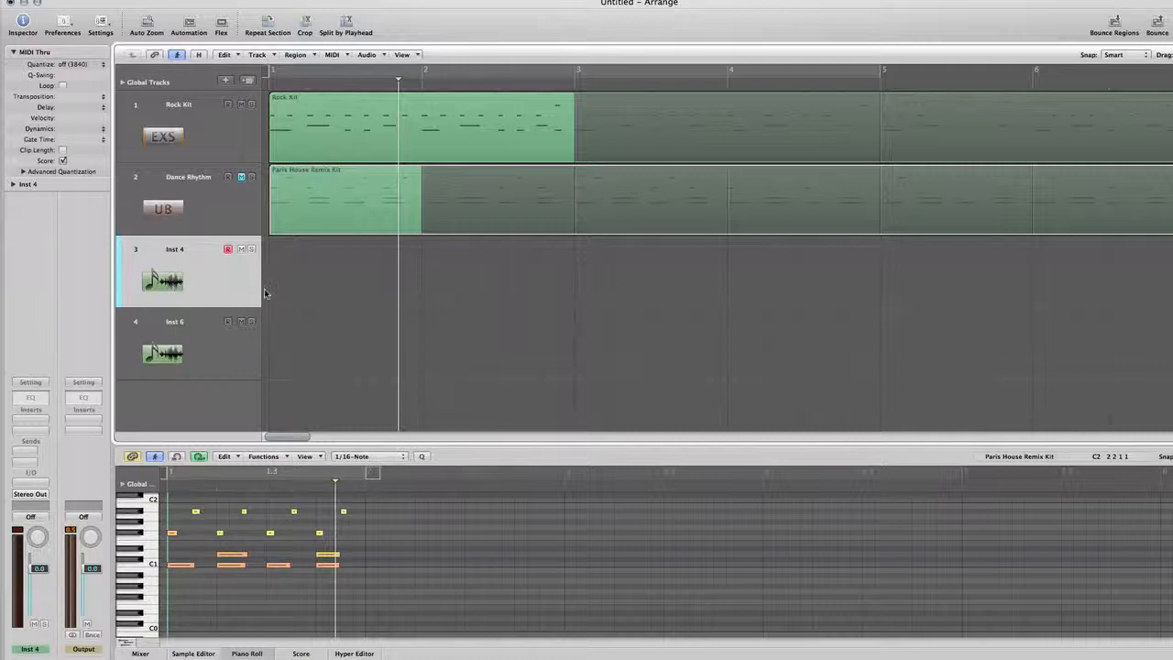
{"action": "left_click", "coordinate": [307, 154]}
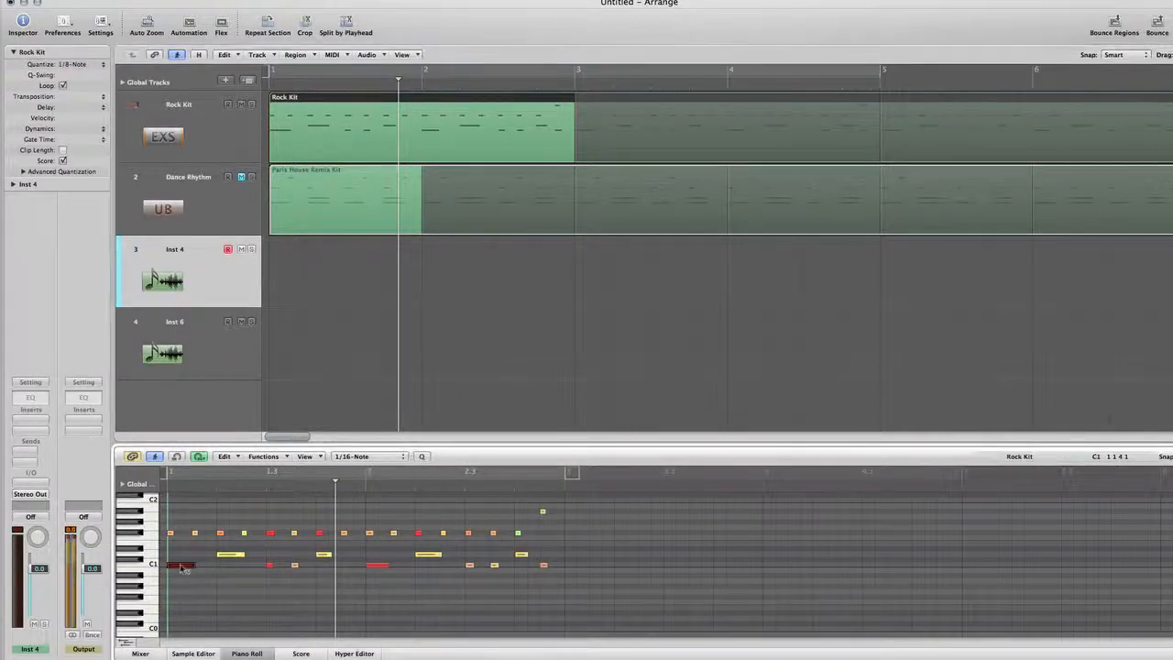
{"action": "left_click", "coordinate": [257, 576]}
{"action": "key", "text": "Return"}
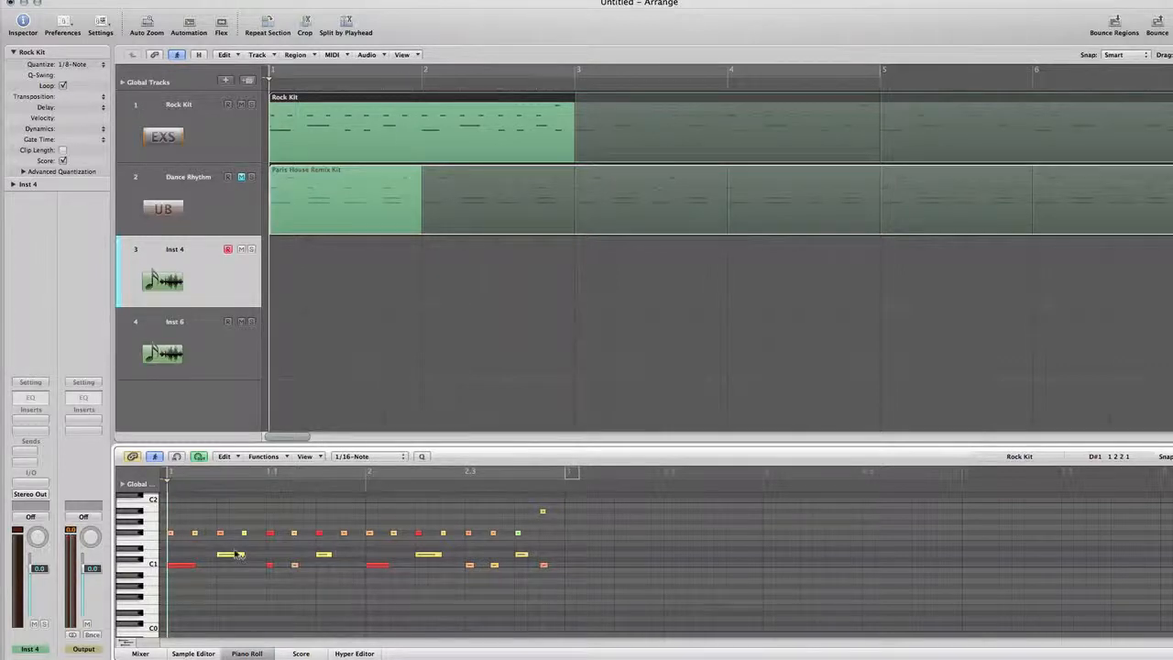
{"action": "key", "text": "space"}
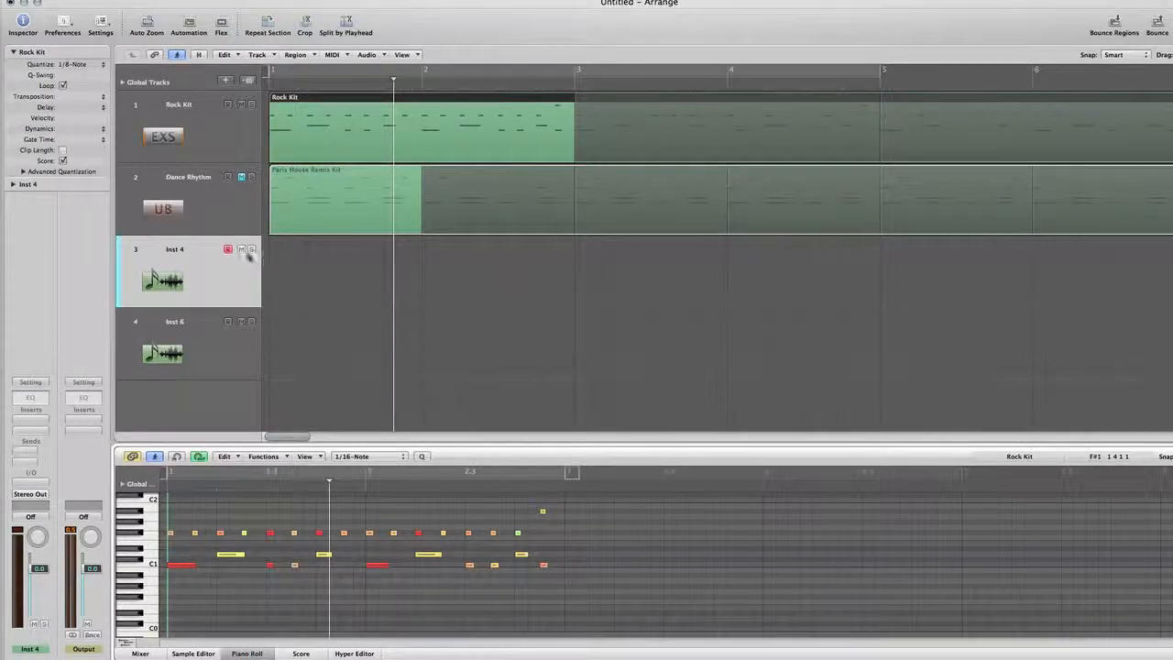
Step: Load the mono Bass software instrument on the Inst 4 track and close its plug-in window
{"action": "left_click", "coordinate": [229, 275]}
{"action": "key", "text": "Return"}
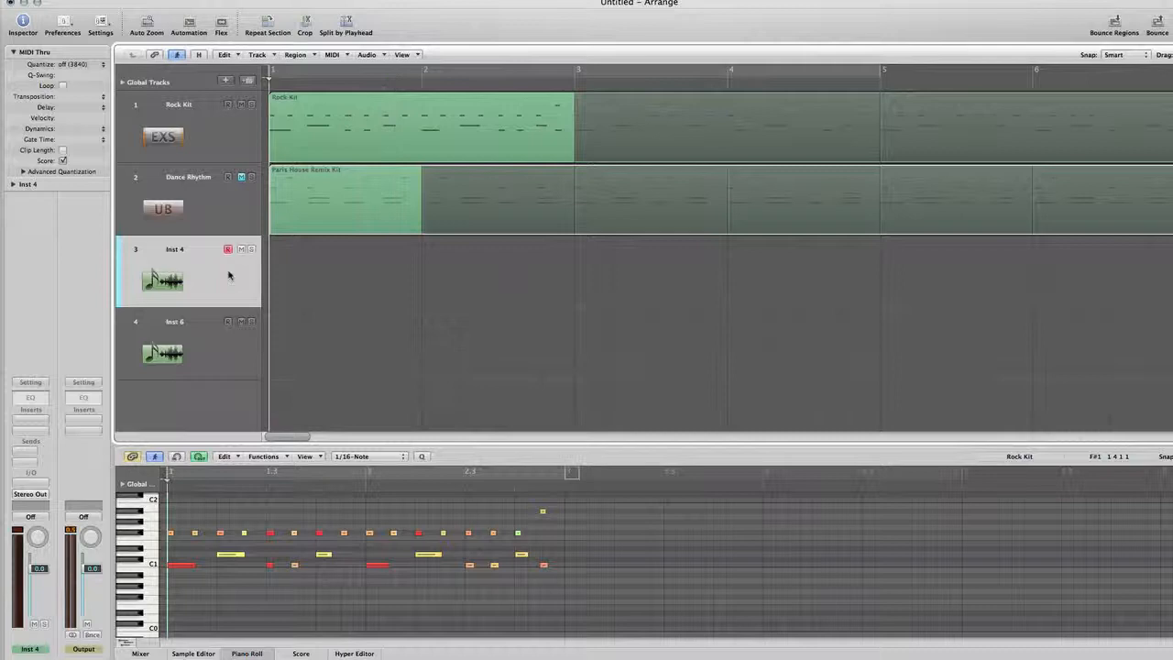
{"action": "left_click", "coordinate": [41, 488]}
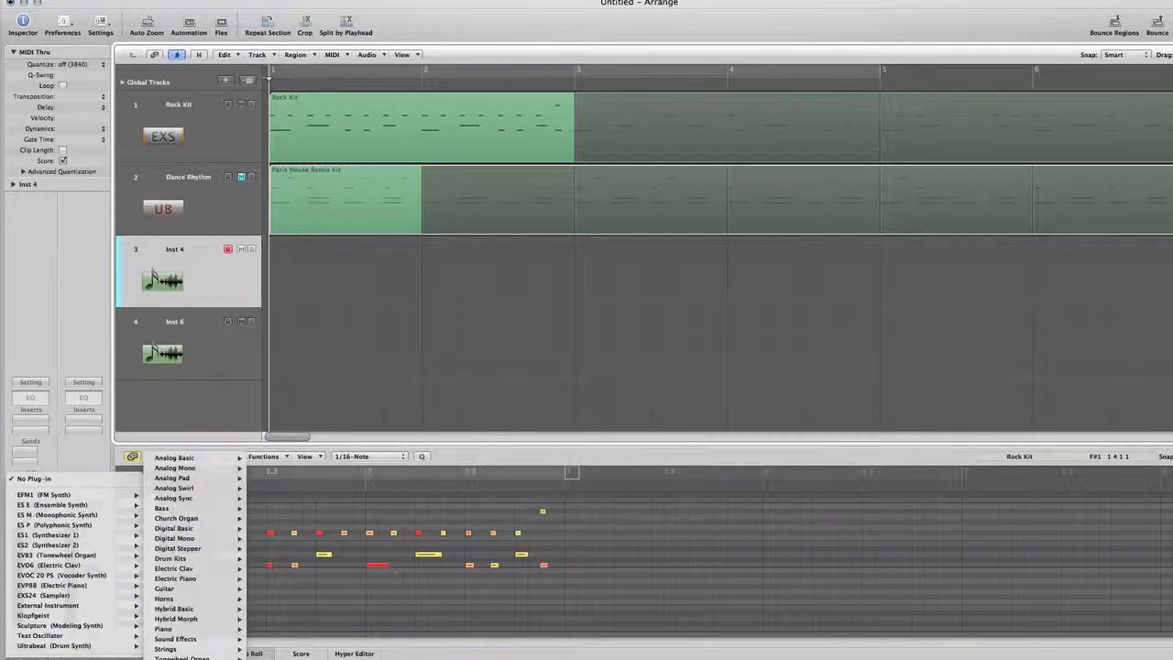
{"action": "mouse_move", "coordinate": [180, 510]}
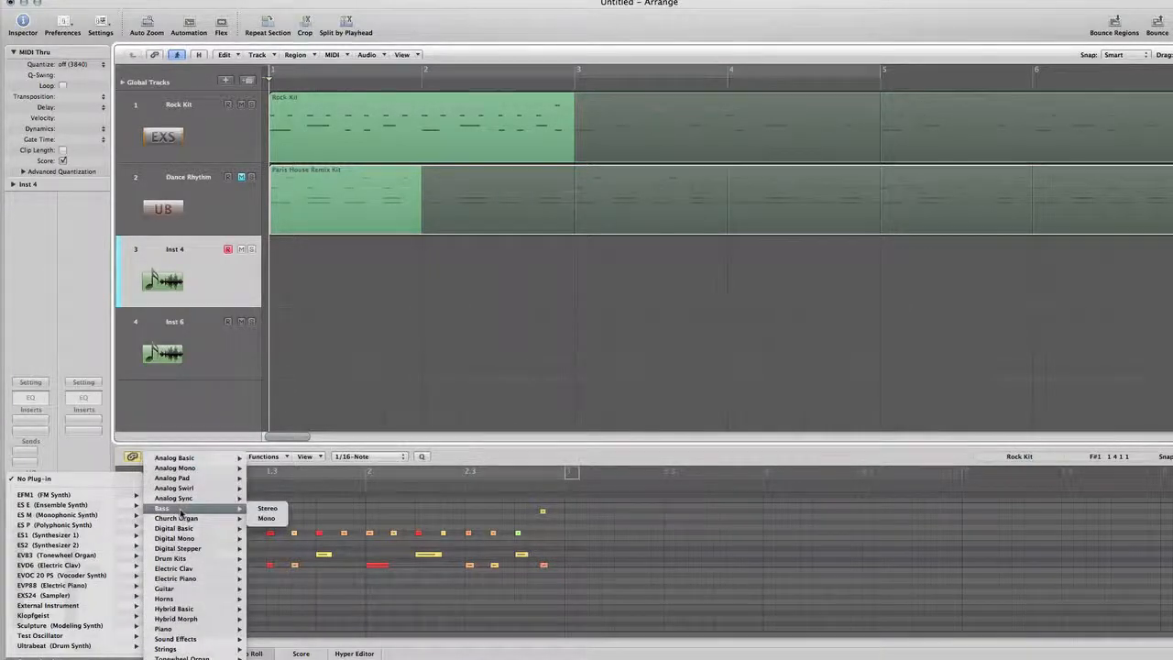
{"action": "left_click", "coordinate": [266, 519]}
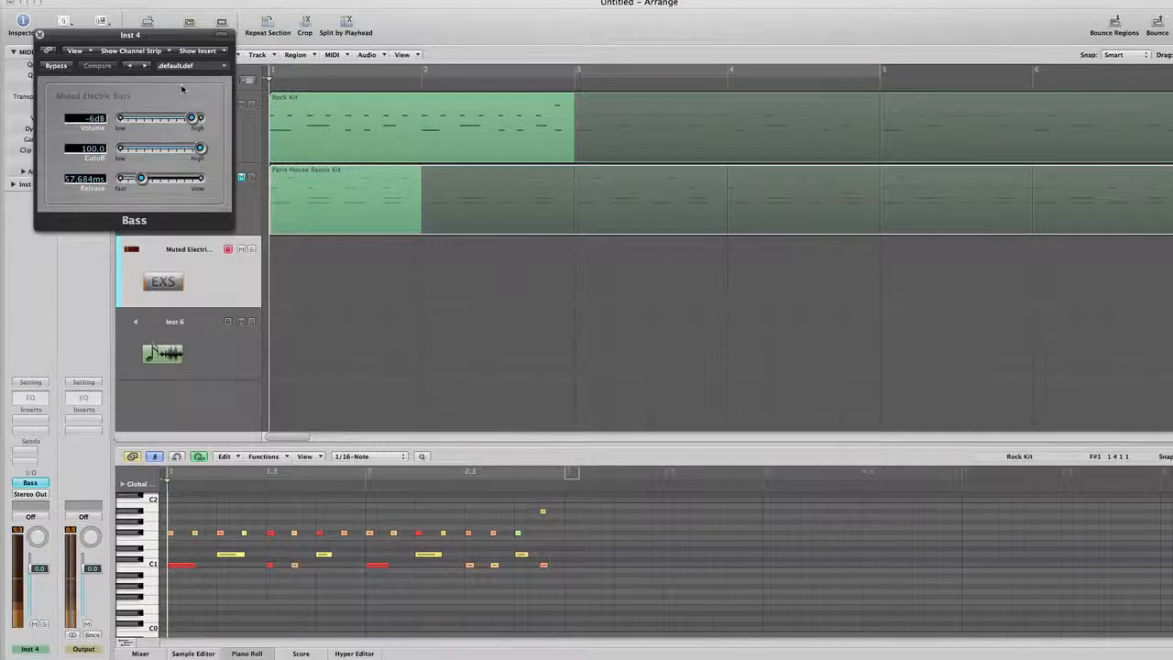
{"action": "left_click", "coordinate": [39, 35]}
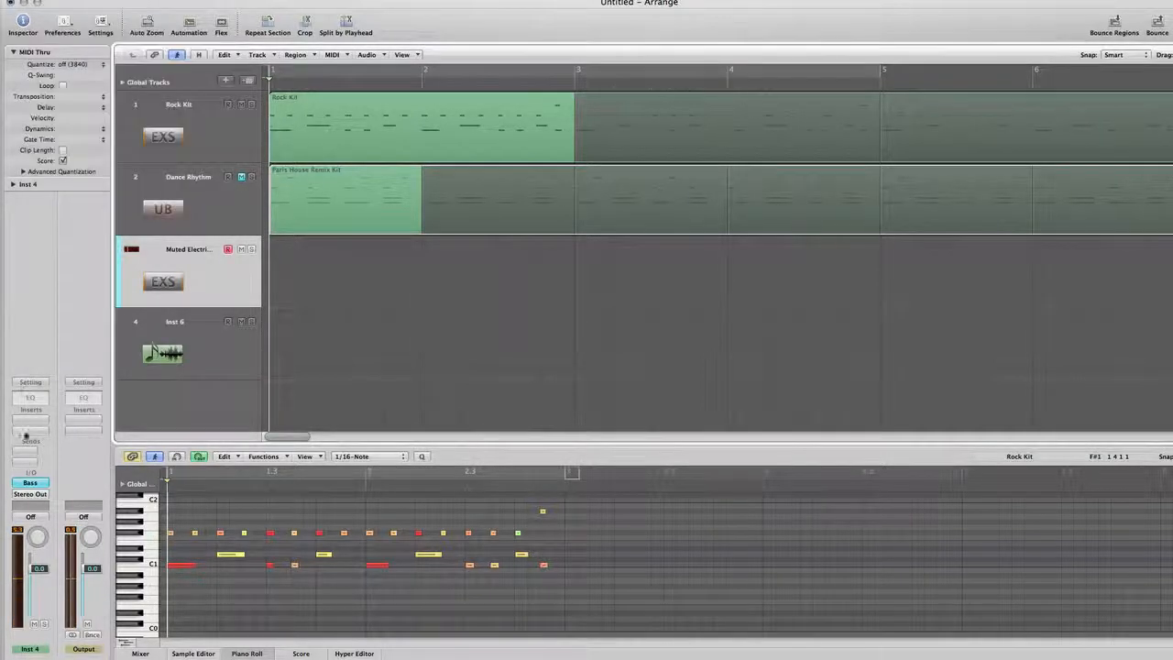
Step: Insert a Compressor on the bass track with a ratio of 2.6:1 and a threshold of -18.5 dB
{"action": "left_click", "coordinate": [30, 419]}
{"action": "mouse_move", "coordinate": [32, 462]}
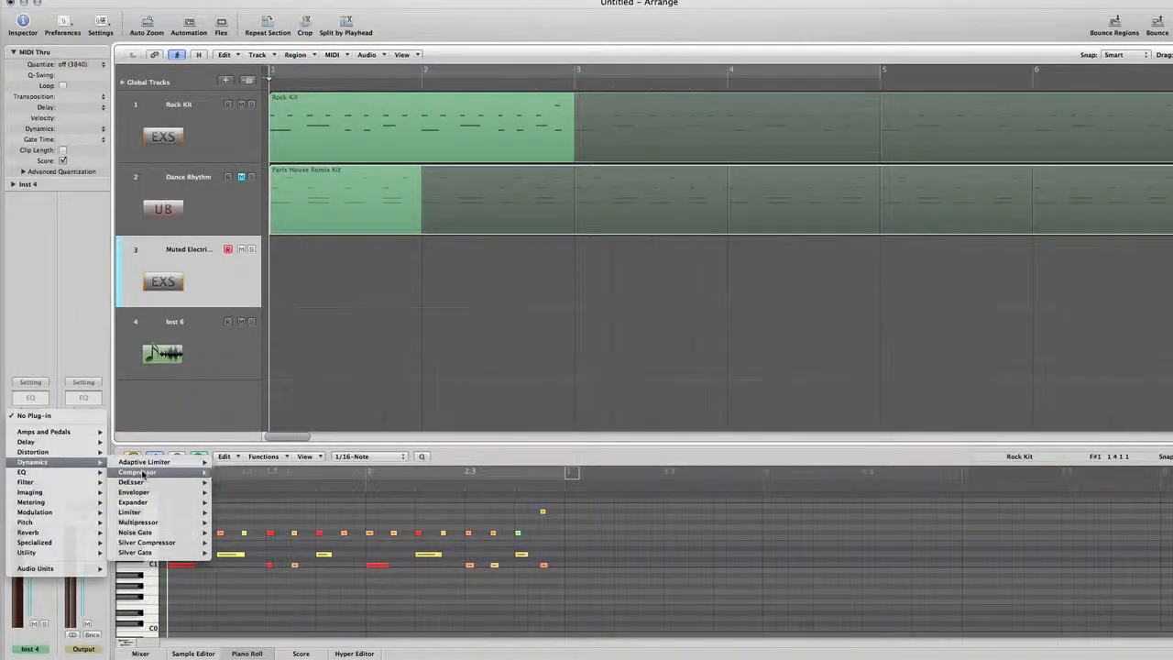
{"action": "left_click", "coordinate": [142, 472]}
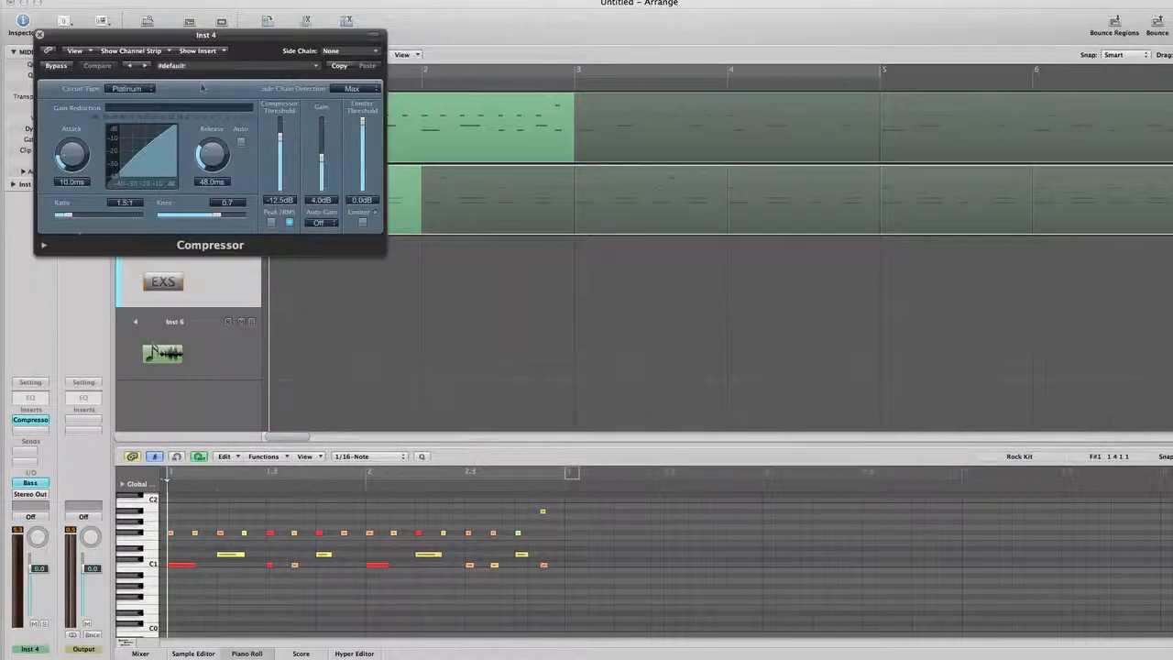
{"action": "left_click_drag", "start_coordinate": [68, 215], "coordinate": [80, 215]}
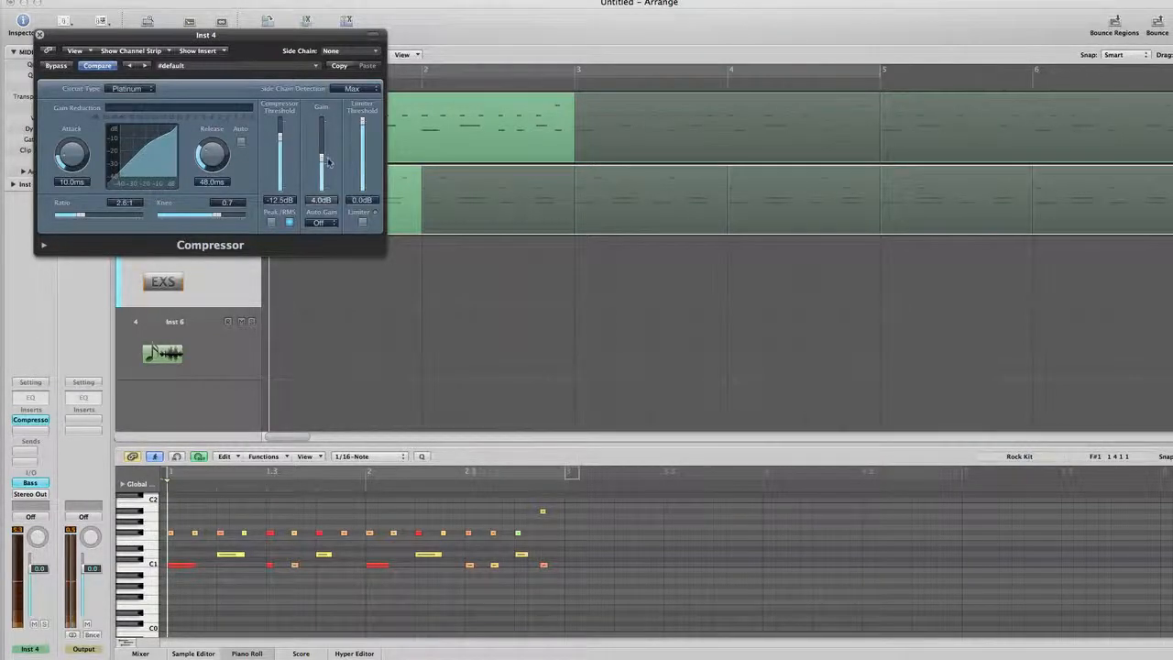
{"action": "left_click_drag", "start_coordinate": [285, 154], "coordinate": [285, 163]}
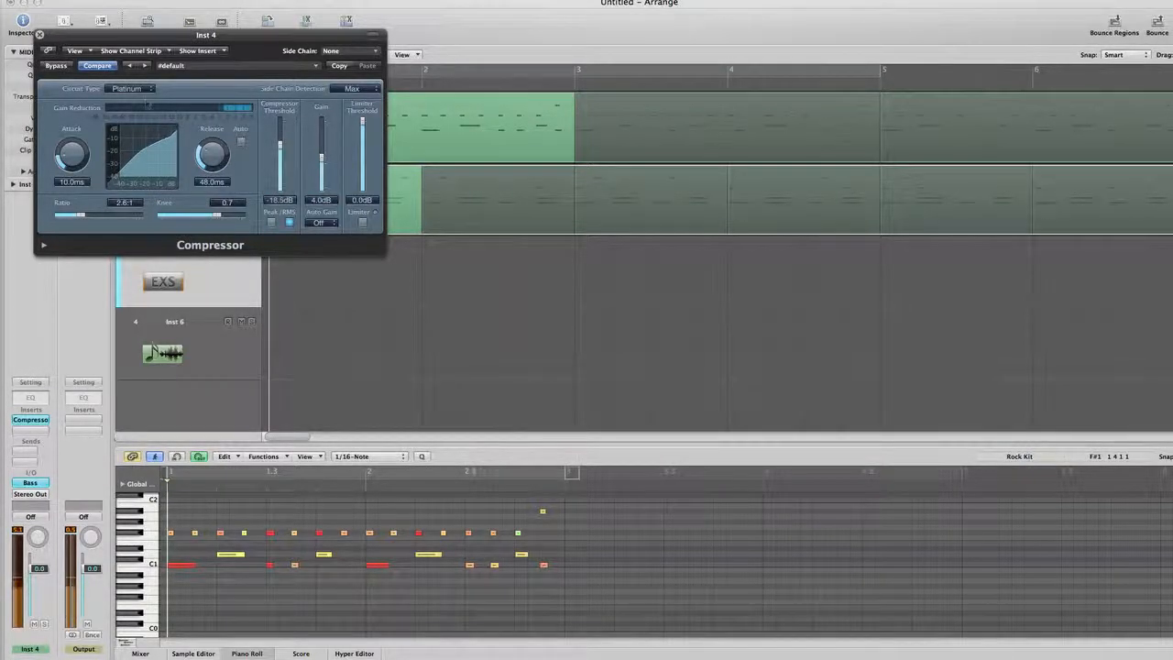
{"action": "left_click", "coordinate": [39, 35]}
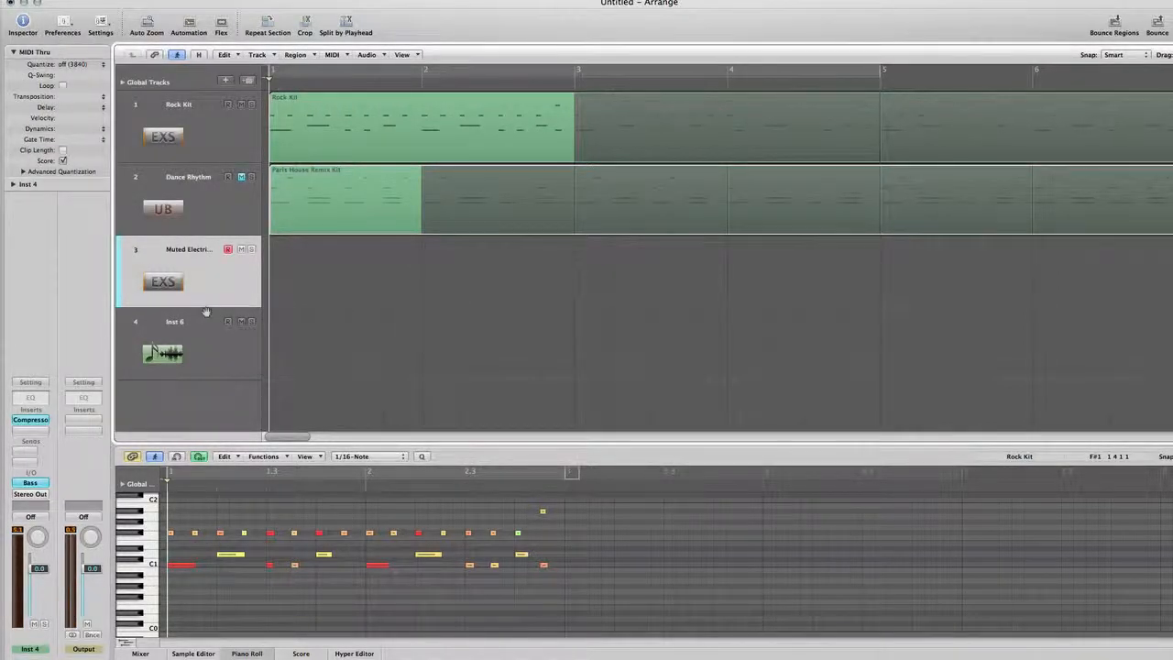
Step: Record a four-bar bass line on the Muted Electric Bass track over the Rock Kit drums
{"action": "left_click", "coordinate": [293, 149]}
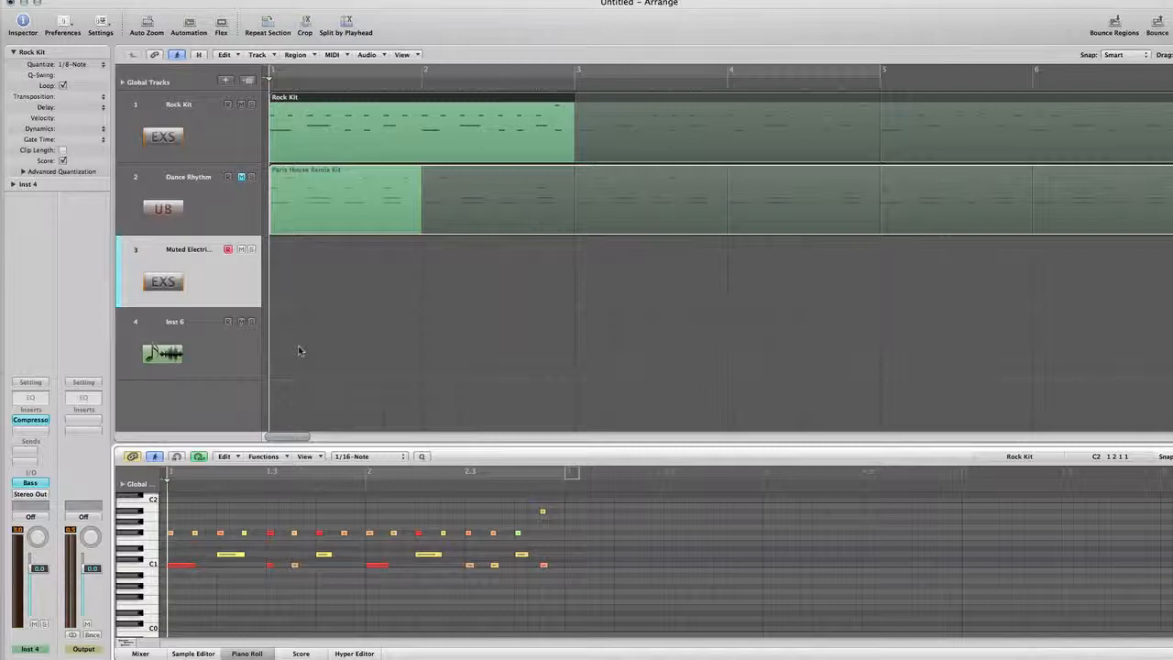
{"action": "key", "text": "r"}
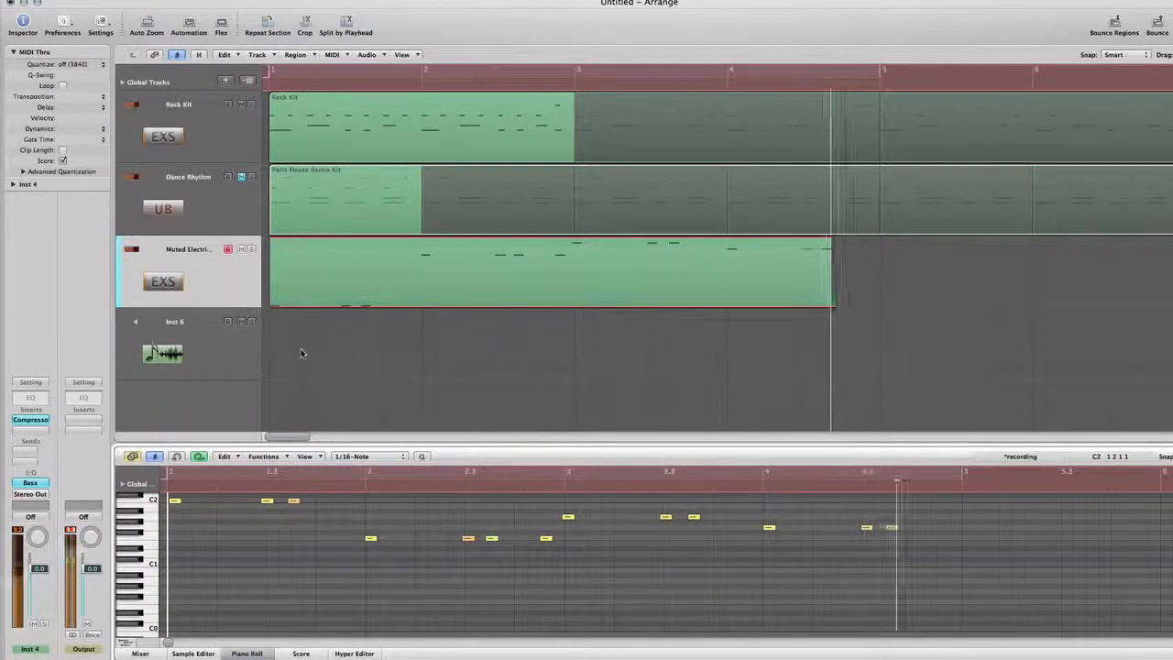
{"action": "key", "text": "space"}
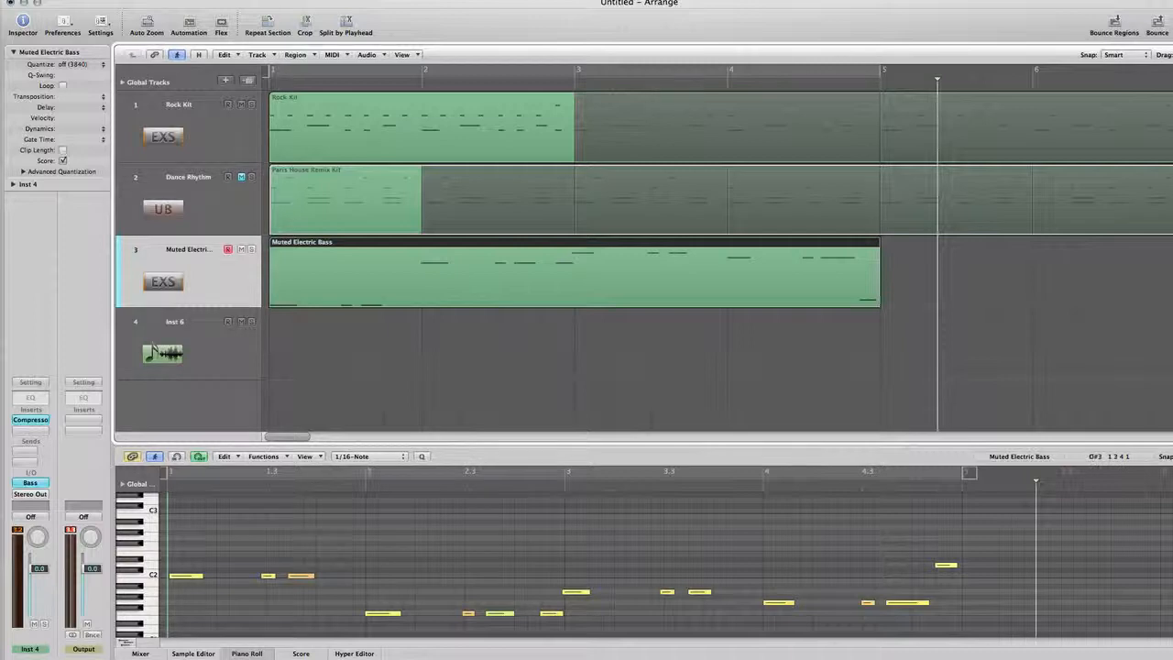
Step: Quantize the Muted Electric Bass region to 1/8-Note and select its third note in the Piano Roll
{"action": "left_click", "coordinate": [94, 63]}
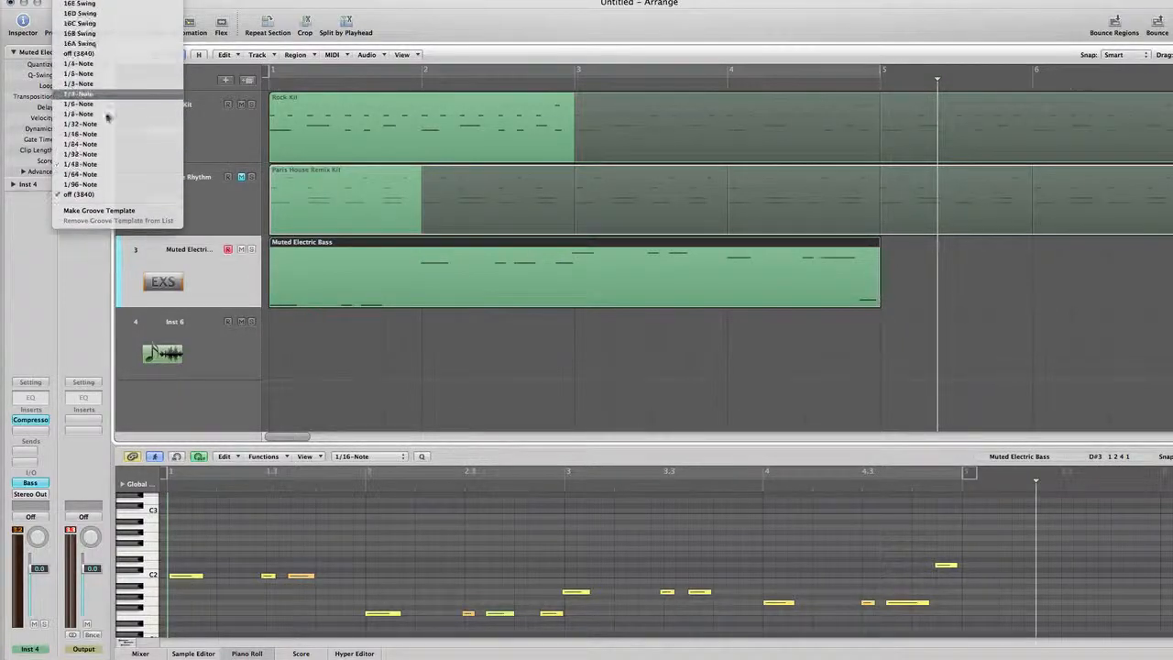
{"action": "left_click", "coordinate": [107, 115]}
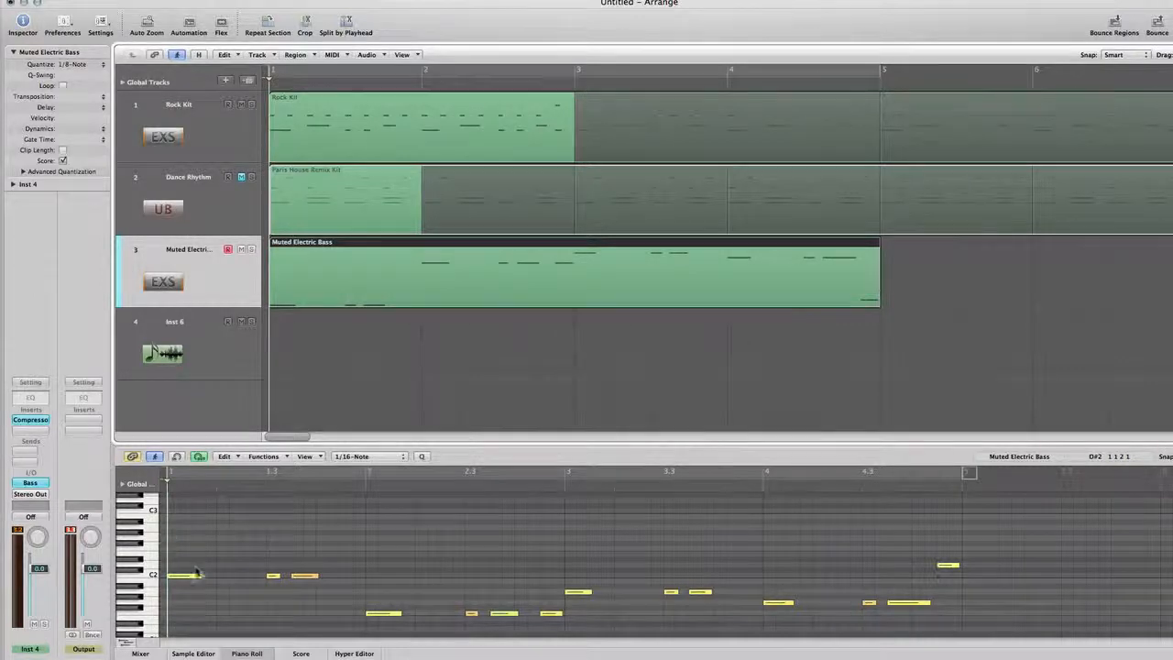
{"action": "left_click", "coordinate": [305, 575]}
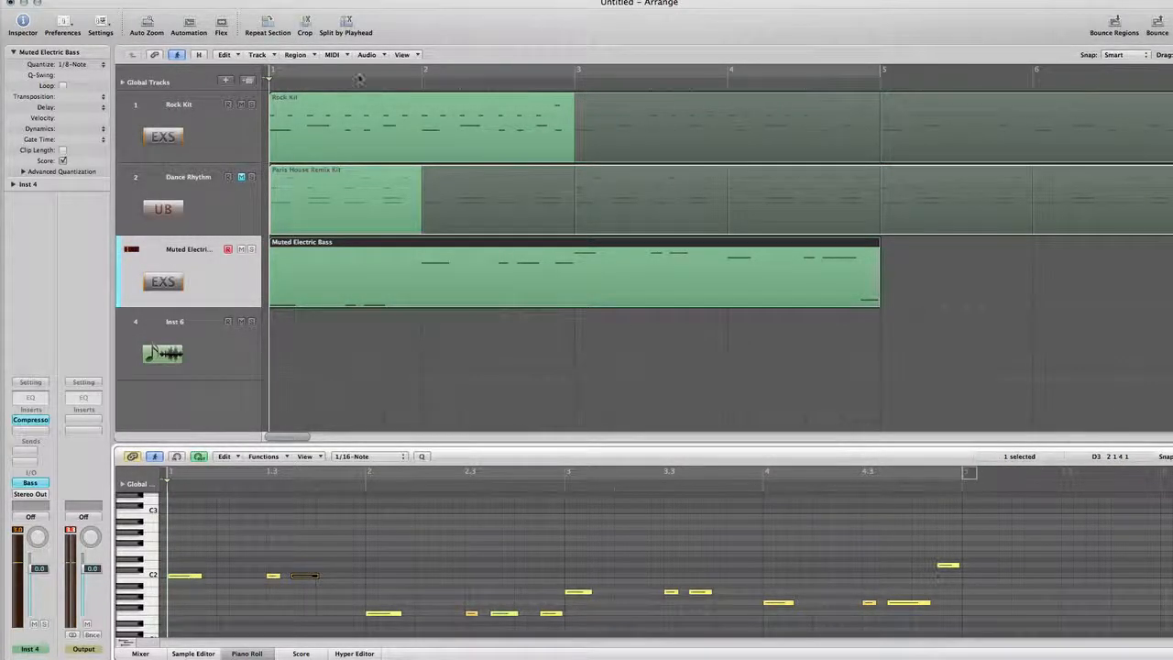
Step: Compare the Rock Kit notes with the bass notes, play both together, and return the playhead to bar 1
{"action": "left_click", "coordinate": [353, 123]}
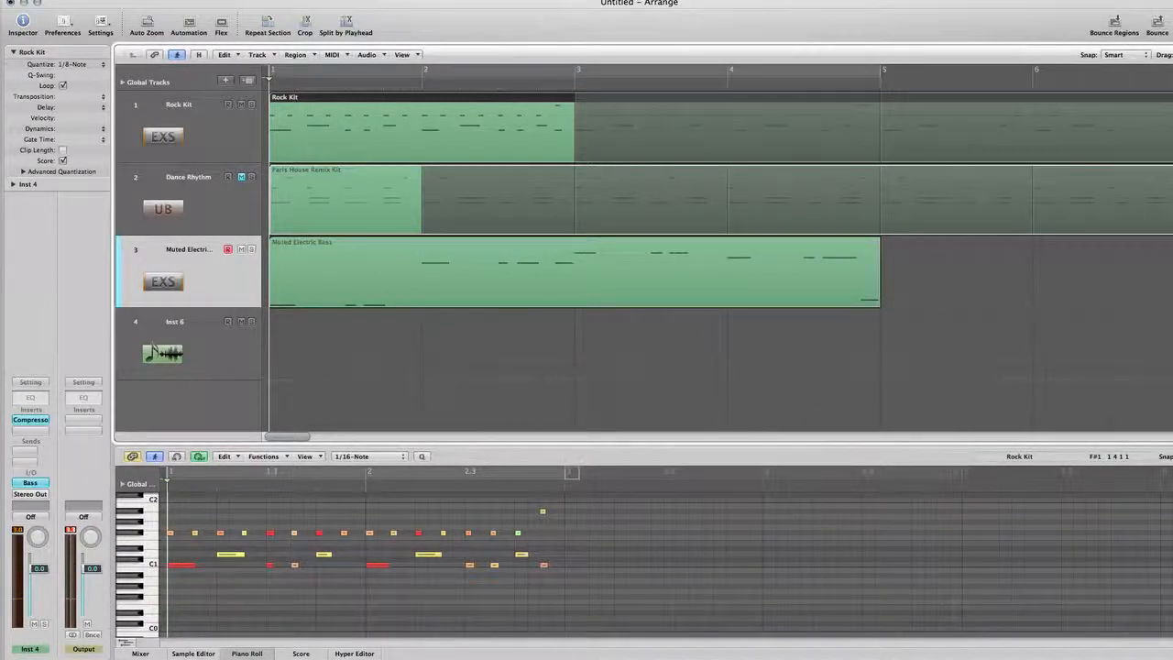
{"action": "left_click", "coordinate": [296, 264]}
{"action": "key", "text": "space"}
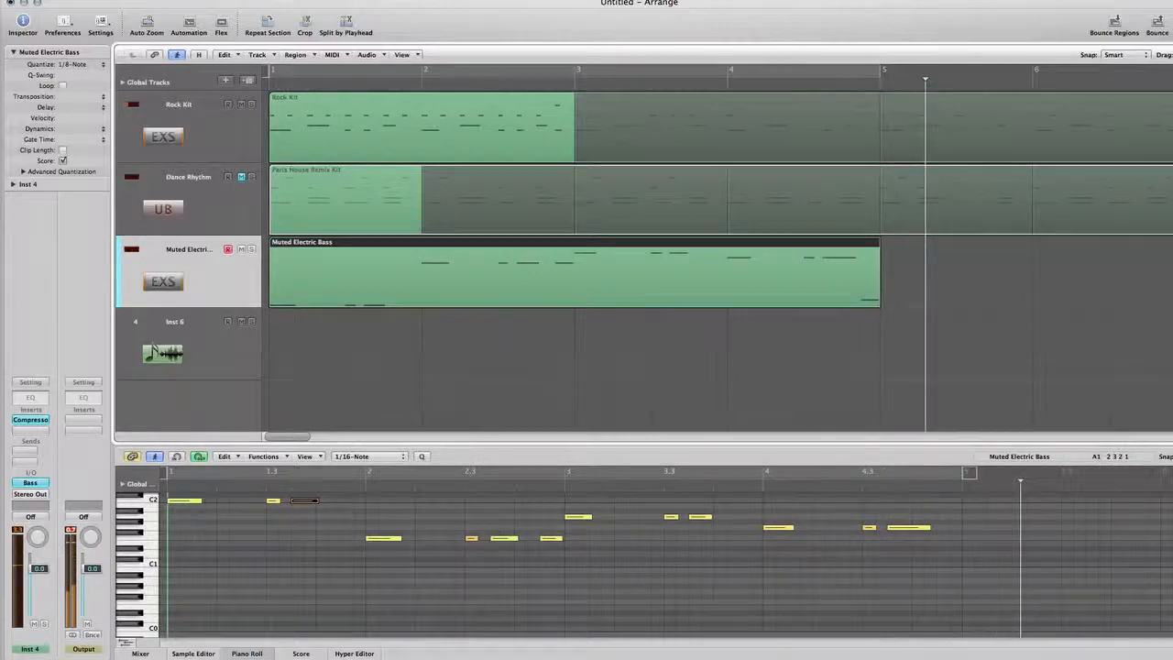
{"action": "key", "text": "ctrl+Left"}
{"action": "key", "text": "ctrl+Left"}
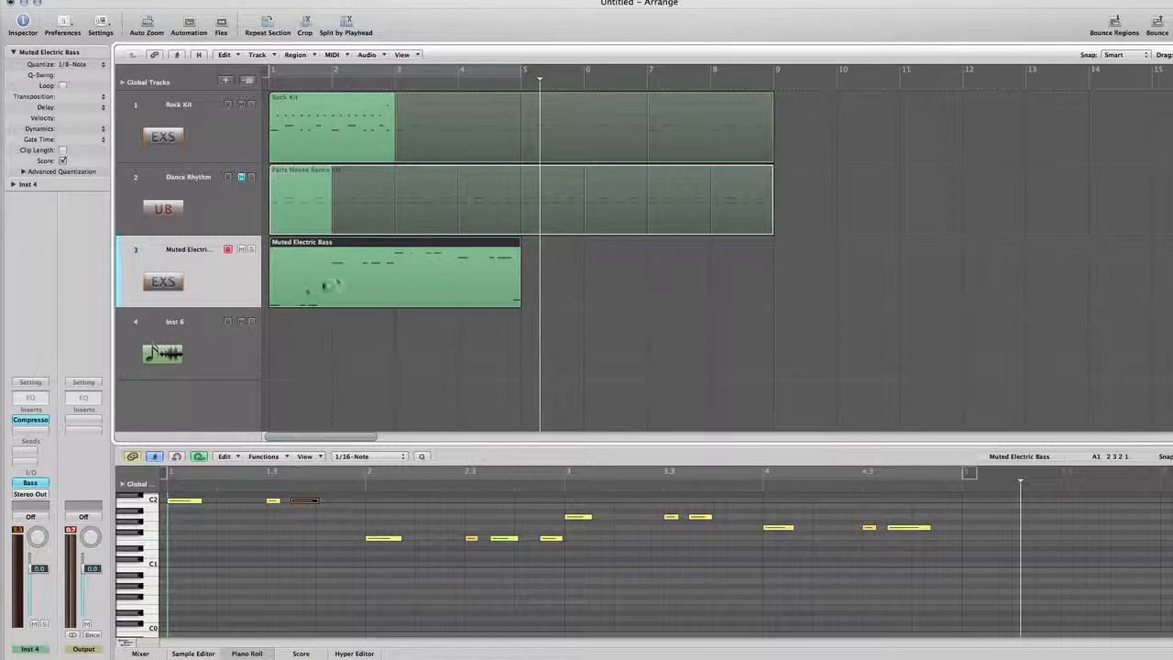
{"action": "left_click", "coordinate": [292, 85]}
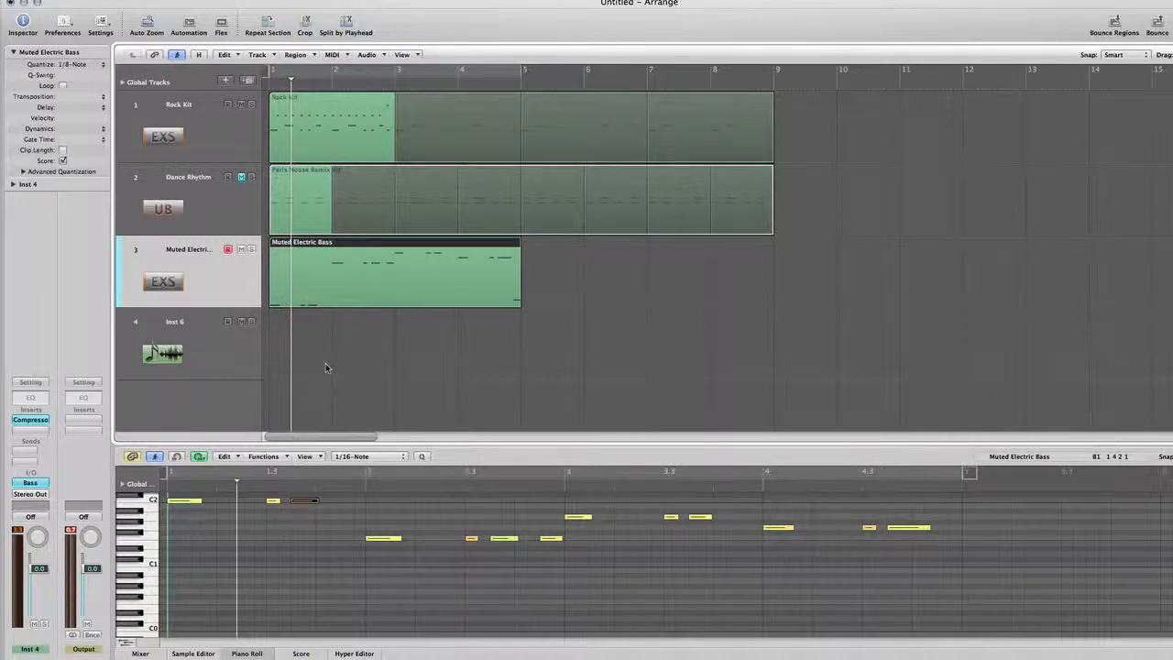
{"action": "key", "text": "Return"}
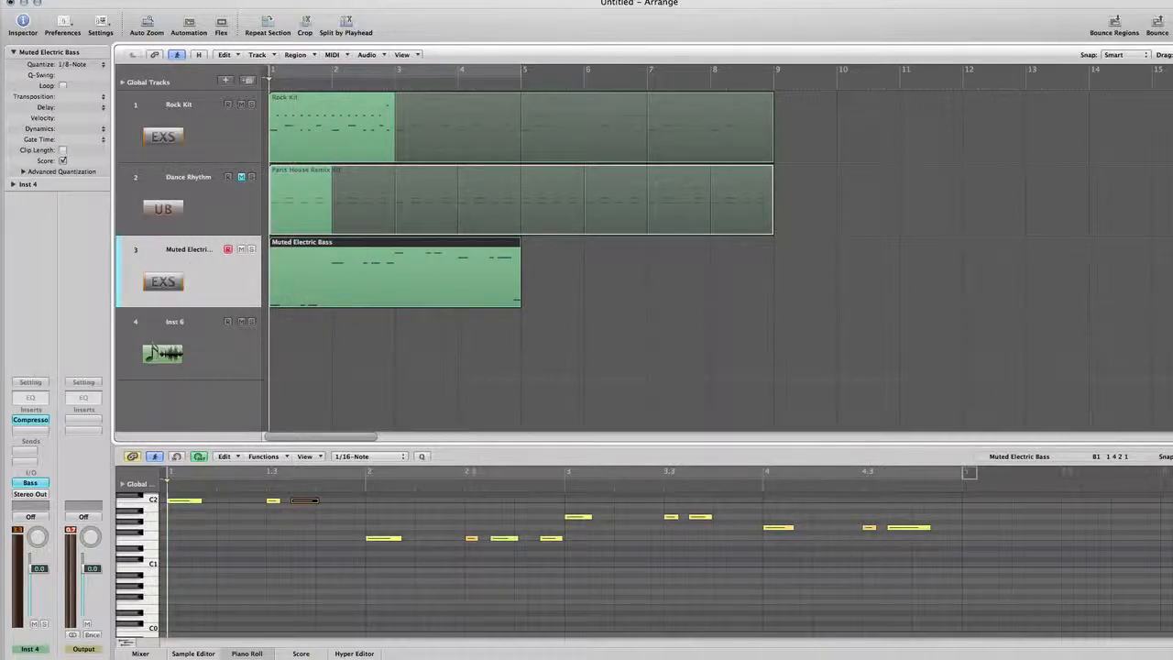
Step: Reorder the tracks so Muted Electric Bass sits between Rock Kit and Dance Rhythm, and select the Paris House Remix Kit region
{"action": "left_click", "coordinate": [194, 194]}
{"action": "left_click_drag", "start_coordinate": [137, 249], "coordinate": [144, 174]}
{"action": "left_click", "coordinate": [325, 261]}
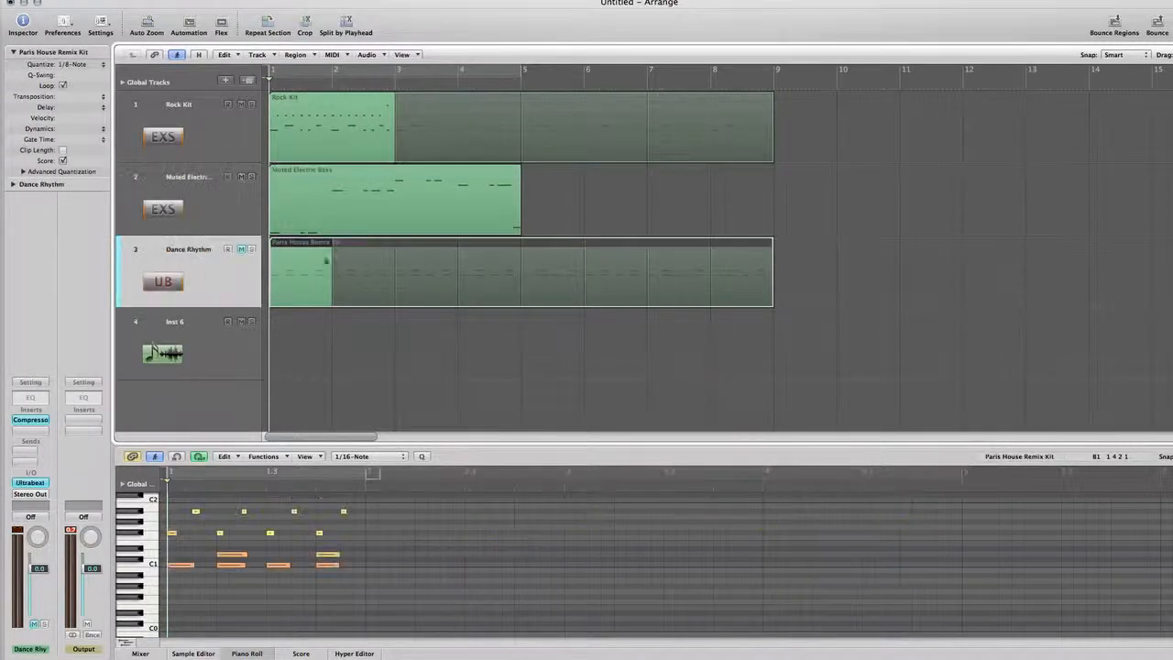
Step: Mute the Rock Kit and Muted Electric Bass tracks and unmute the Dance Rhythm track
{"action": "left_click", "coordinate": [241, 104]}
{"action": "left_click", "coordinate": [241, 176]}
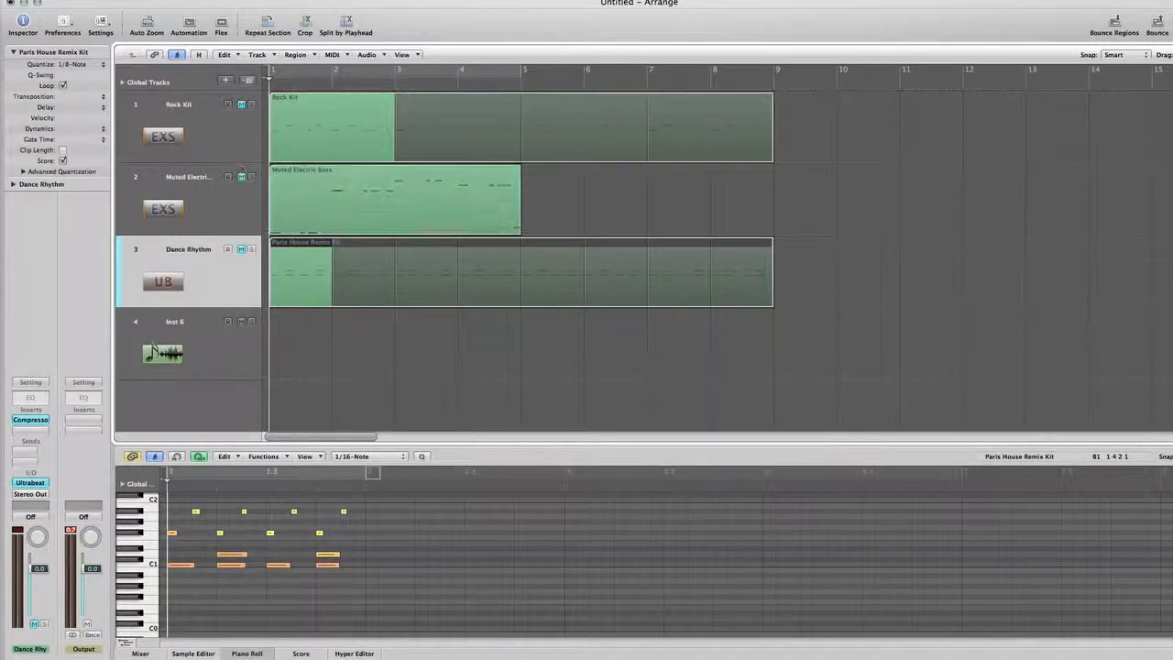
{"action": "left_click", "coordinate": [241, 250]}
Step: Play the Paris House Remix Kit loop to hear its rhythm and return the playhead to bar 1
{"action": "key", "text": "space"}
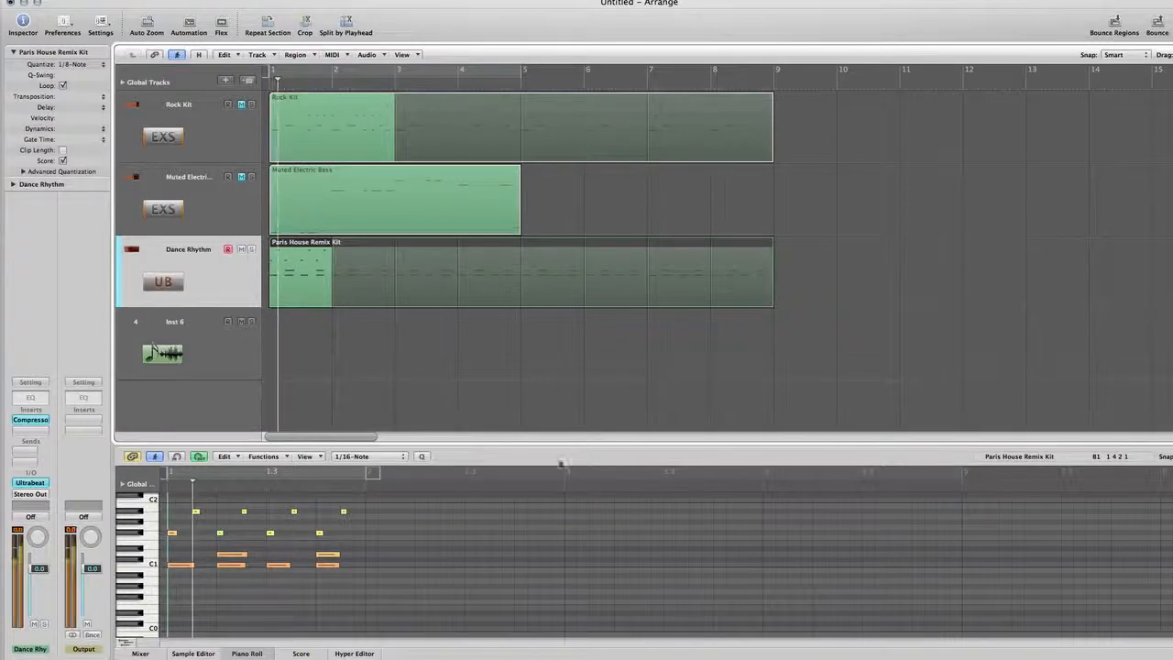
{"action": "key", "text": "space"}
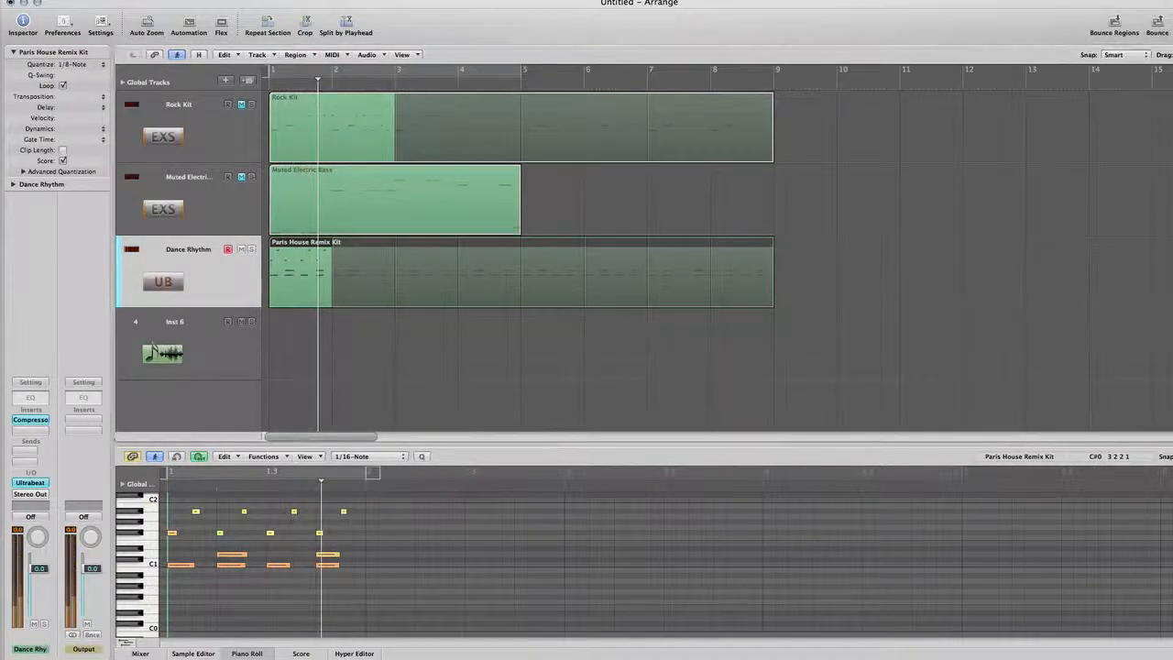
{"action": "key", "text": "Return"}
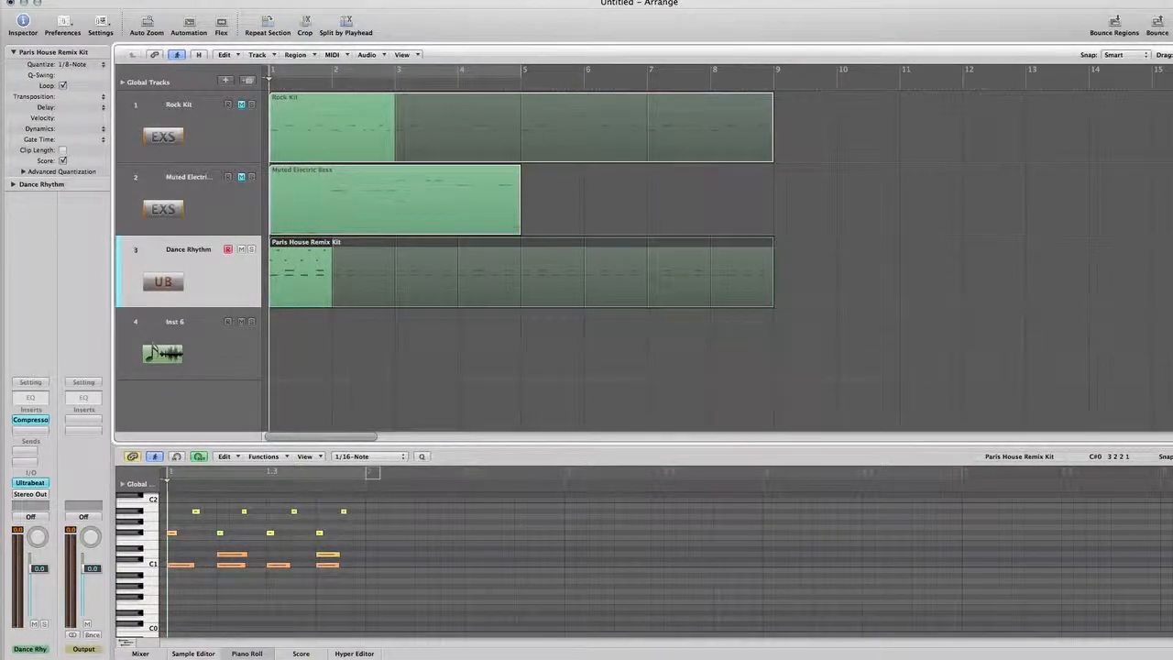
{"action": "key", "text": "Escape"}
{"action": "key", "text": "Escape"}
{"action": "key", "text": "space"}
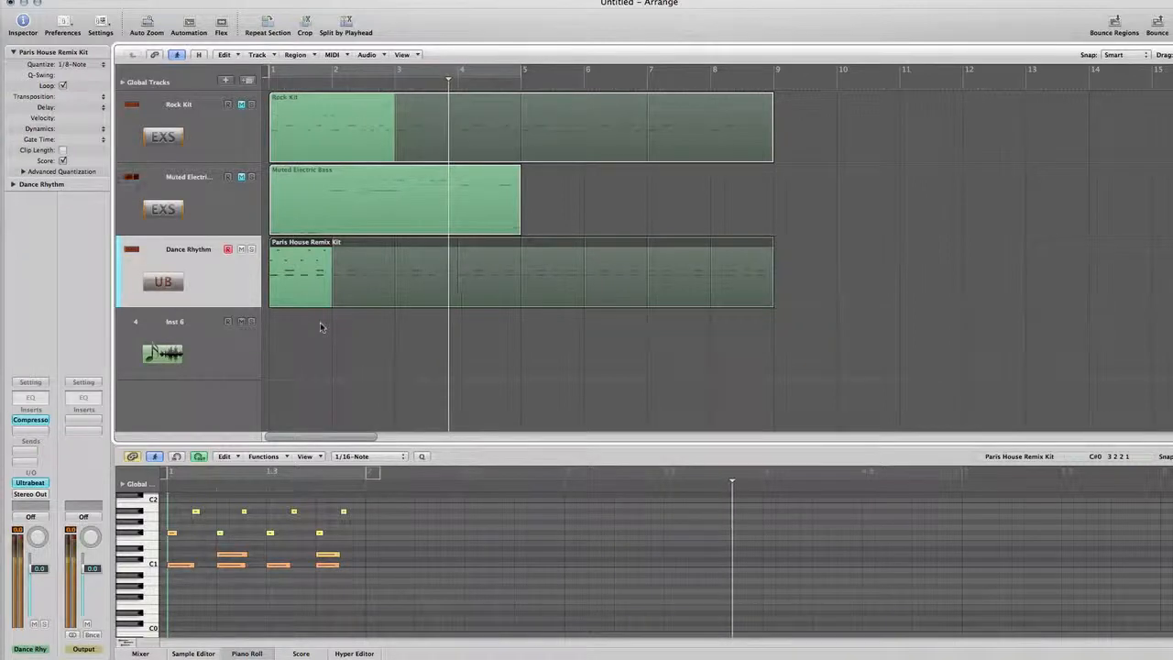
{"action": "key", "text": "Return"}
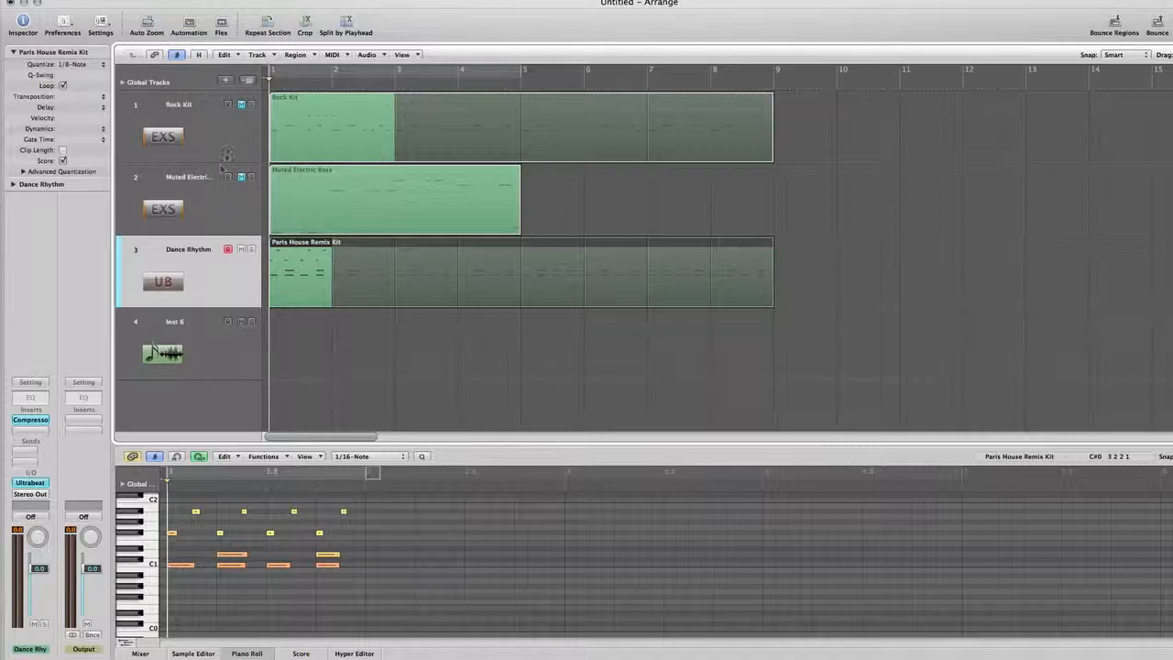
Step: Audition the four C1 kick notes of the Paris House Remix Kit region one by one in the Piano Roll
{"action": "left_click", "coordinate": [182, 566]}
{"action": "left_click", "coordinate": [230, 566]}
{"action": "left_click", "coordinate": [277, 565]}
{"action": "left_click", "coordinate": [321, 565]}
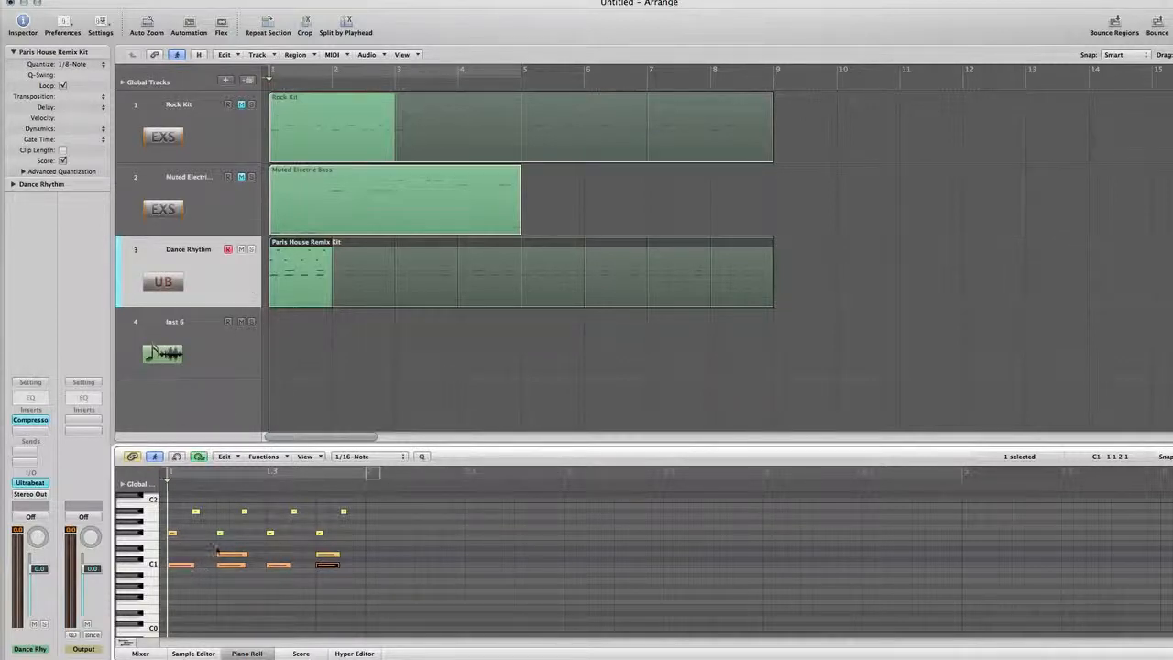
Step: Insert the mono ES M (Monophonic Synth) instrument on the Inst 6 track and move its window clear of the channel strip
{"action": "left_click", "coordinate": [233, 358]}
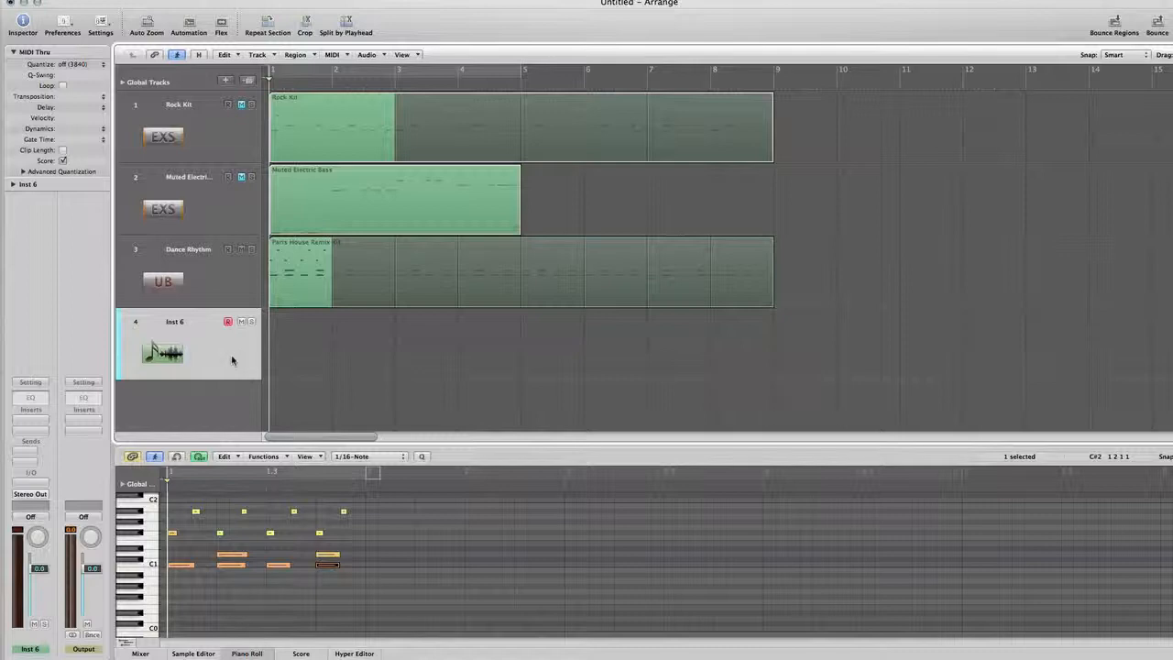
{"action": "left_click", "coordinate": [41, 487]}
{"action": "mouse_move", "coordinate": [59, 516]}
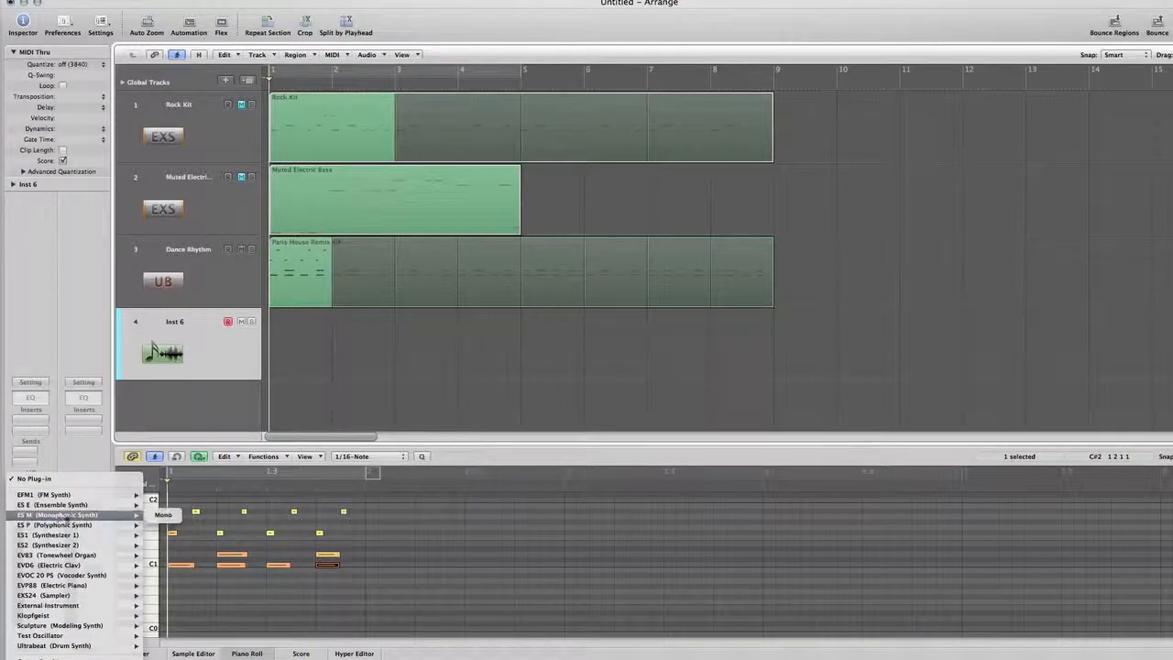
{"action": "left_click", "coordinate": [163, 514]}
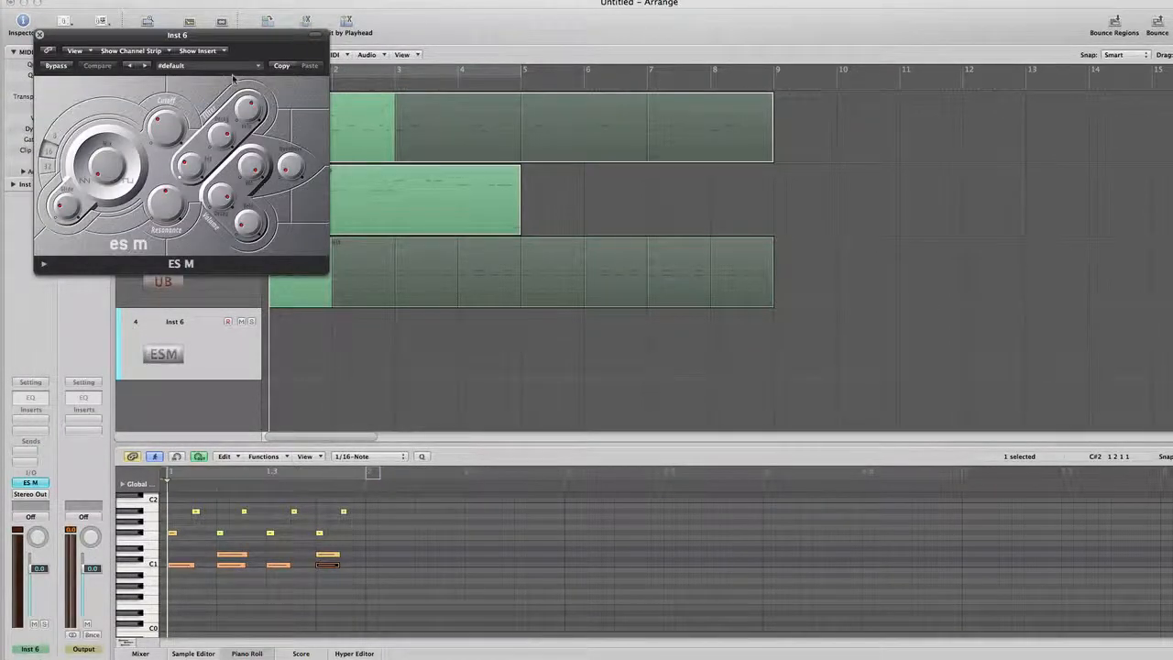
{"action": "left_click_drag", "start_coordinate": [250, 41], "coordinate": [708, 277]}
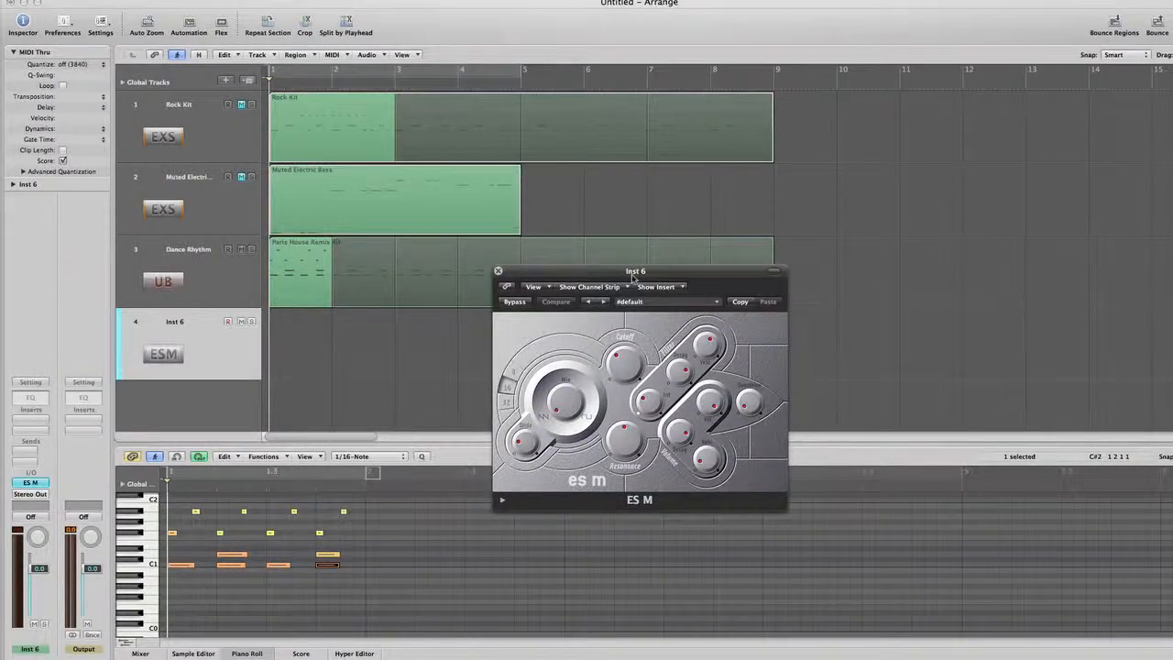
{"action": "left_click_drag", "start_coordinate": [636, 273], "coordinate": [467, 324]}
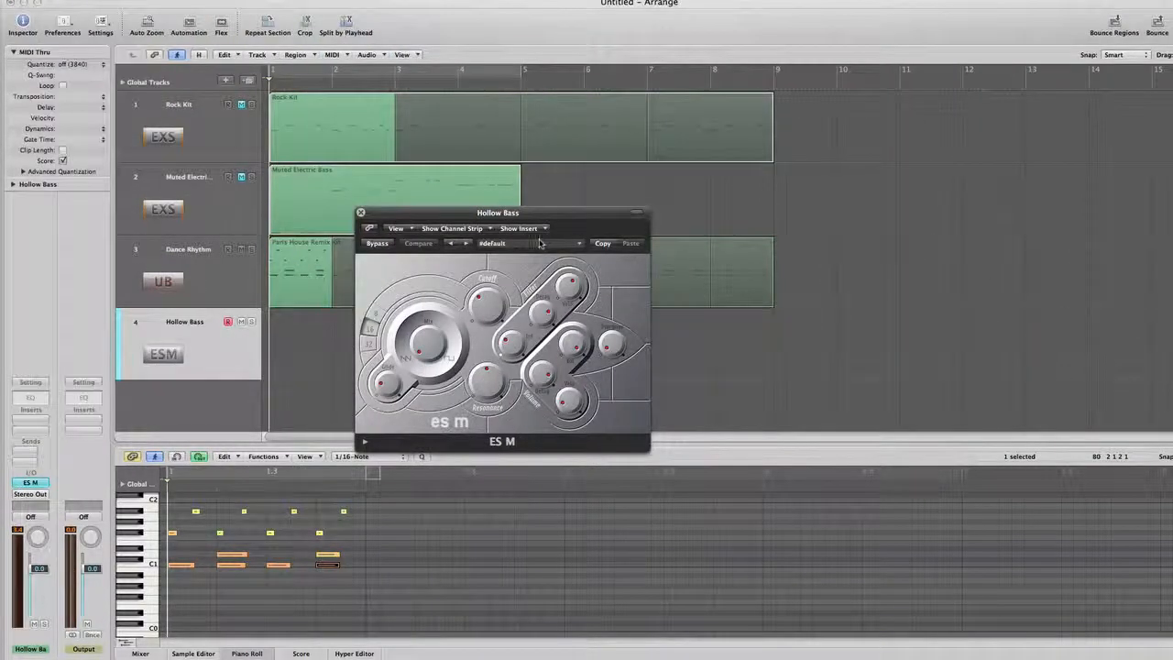
Step: Step through the ES M presets from Clean Bass to House Organ, adjust the oscillator mix, and close the synth window
{"action": "left_click", "coordinate": [539, 243]}
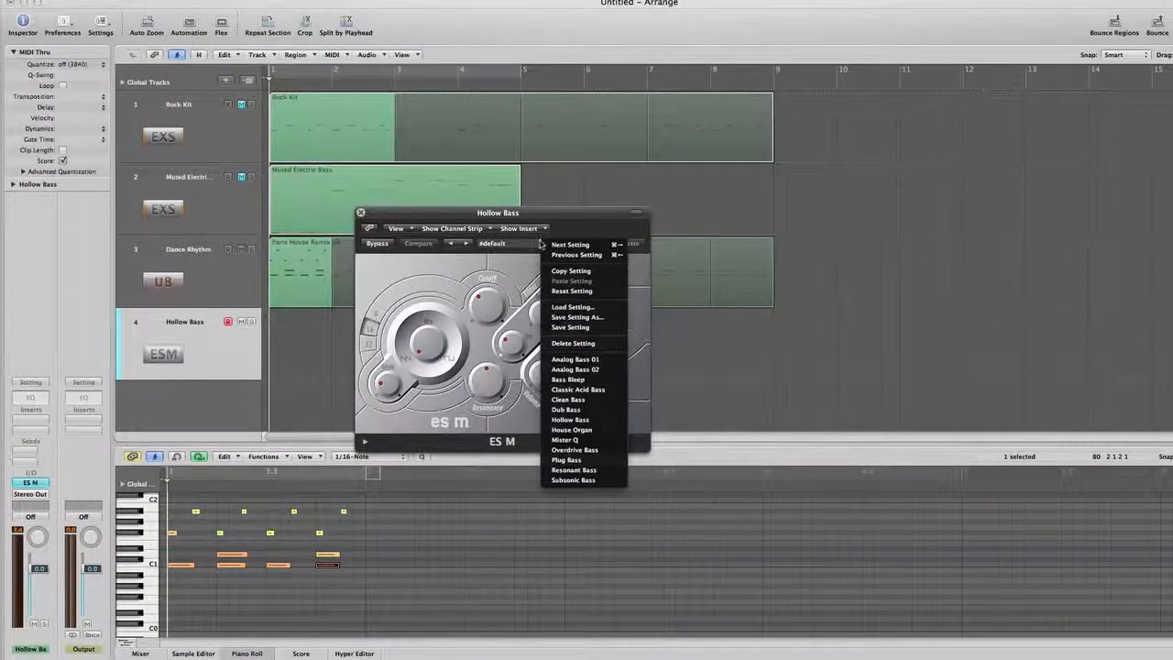
{"action": "left_click", "coordinate": [586, 401]}
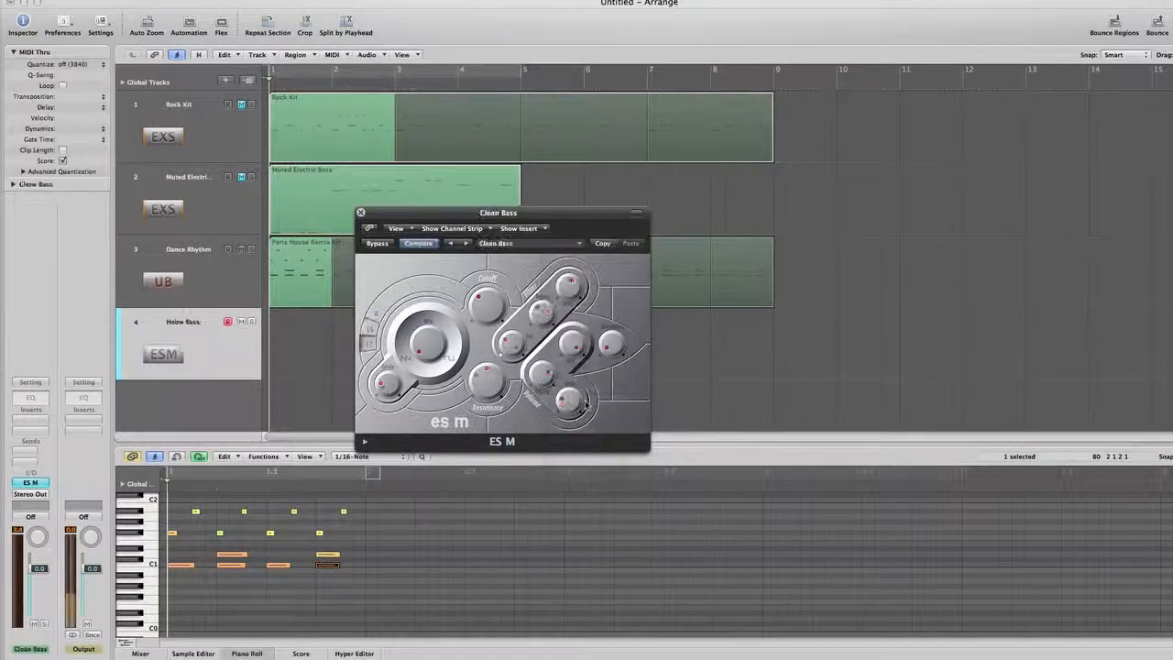
{"action": "left_click", "coordinate": [466, 243]}
{"action": "left_click", "coordinate": [466, 243]}
{"action": "left_click", "coordinate": [466, 244]}
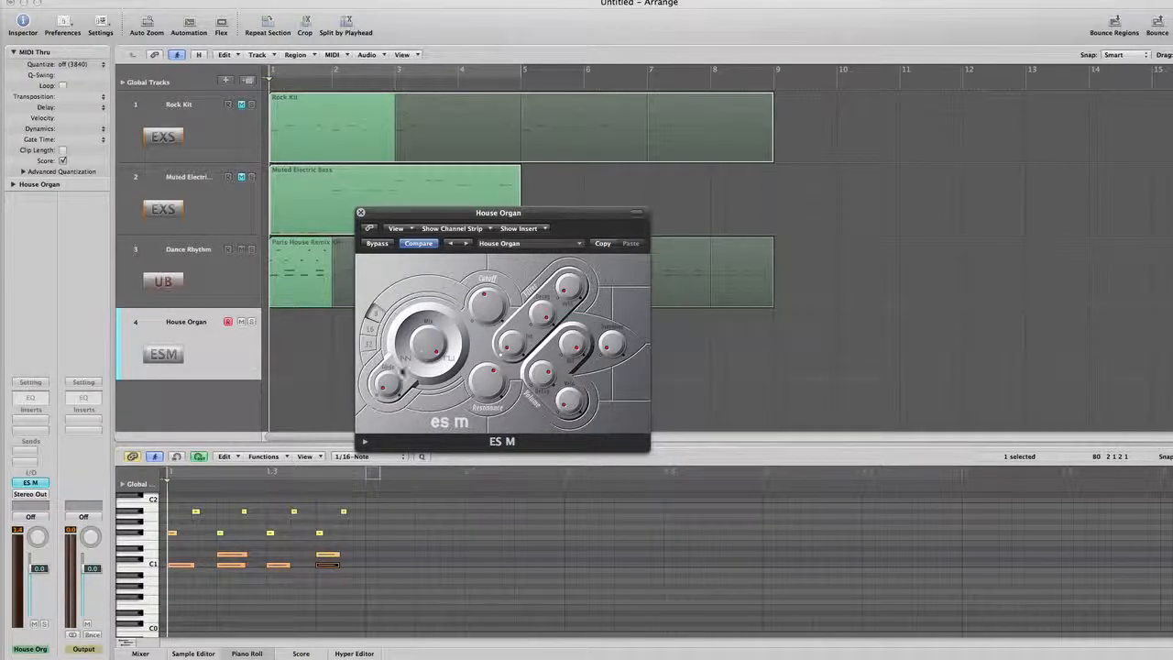
{"action": "left_click_drag", "start_coordinate": [425, 352], "coordinate": [426, 418]}
{"action": "left_click", "coordinate": [360, 213]}
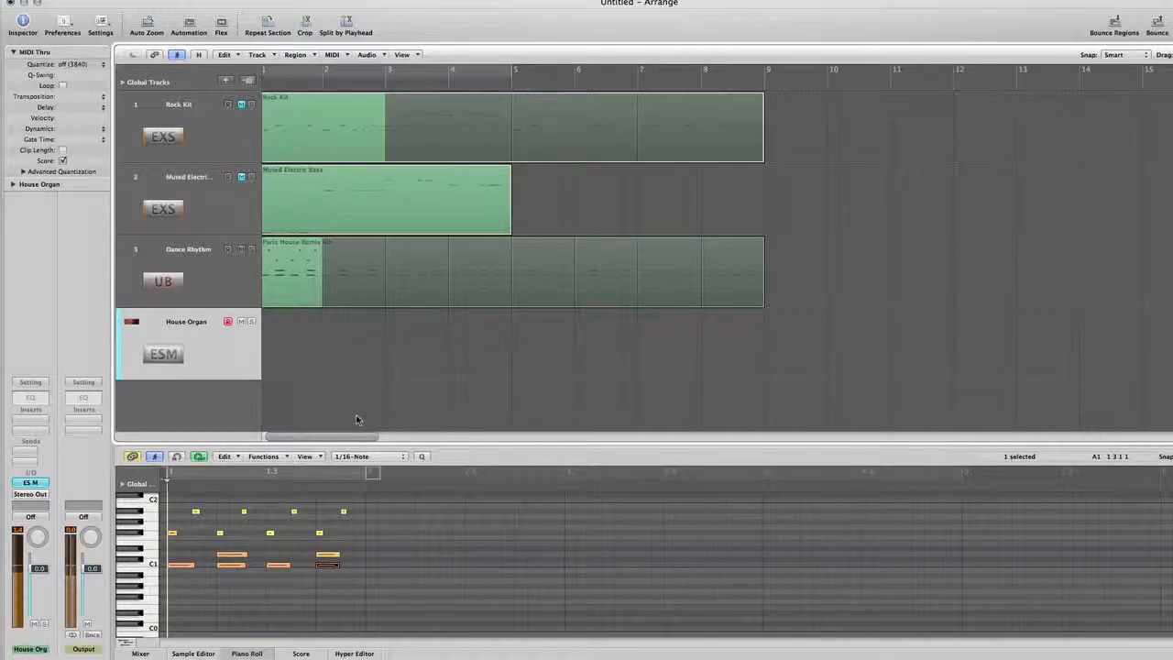
Step: Record a four-bar bass line on the House Organ track over the Dance Rhythm drums and quantize it to 1/8-Note
{"action": "key", "text": "r"}
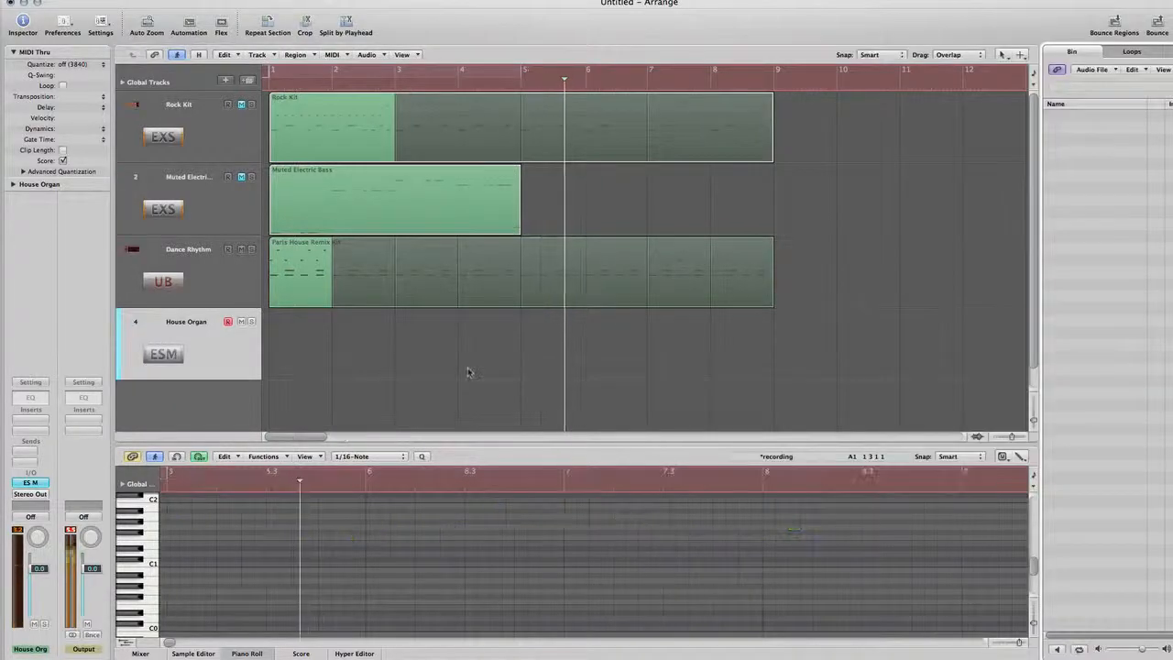
{"action": "key", "text": "space"}
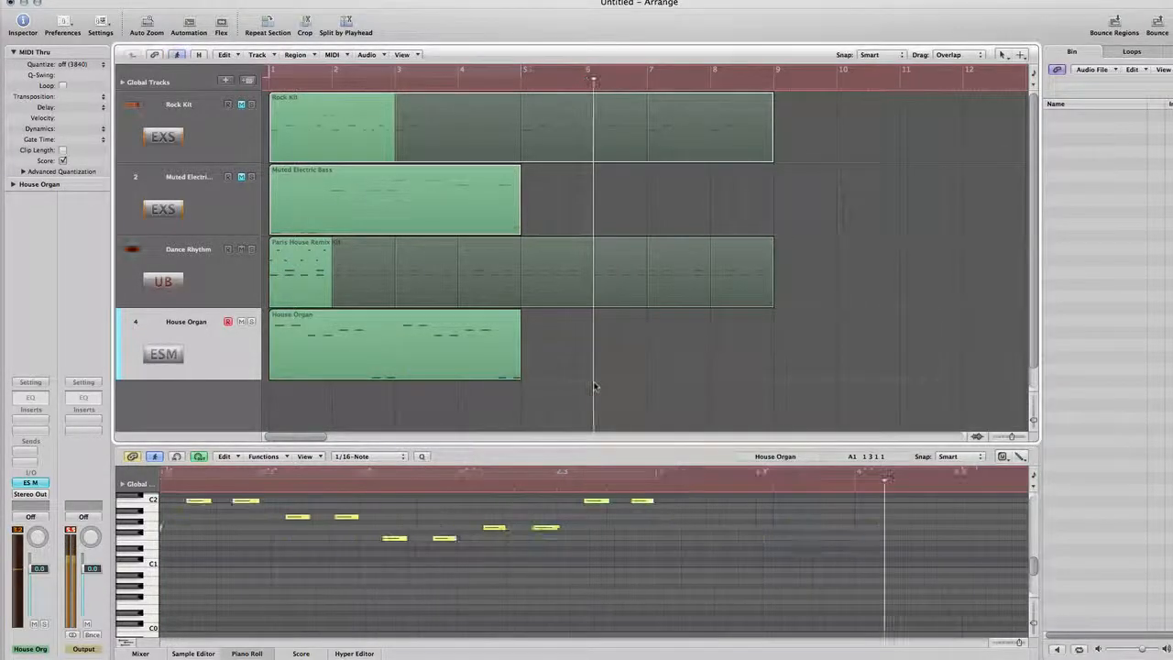
{"action": "key", "text": "Return"}
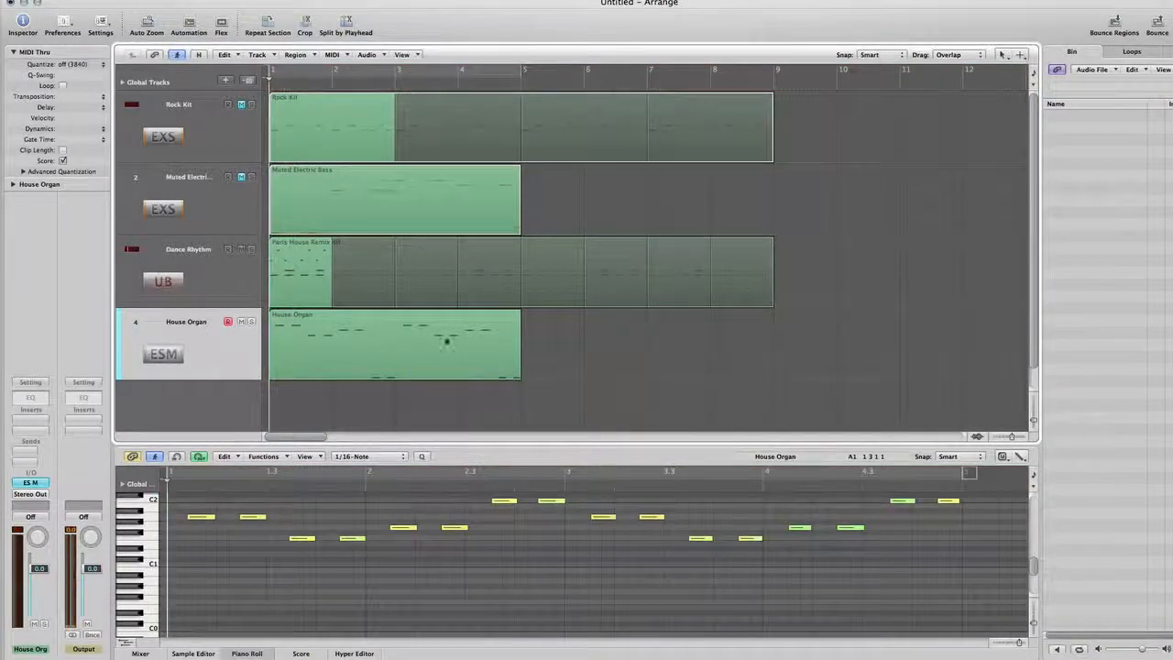
{"action": "left_click", "coordinate": [433, 346]}
{"action": "left_click", "coordinate": [92, 64]}
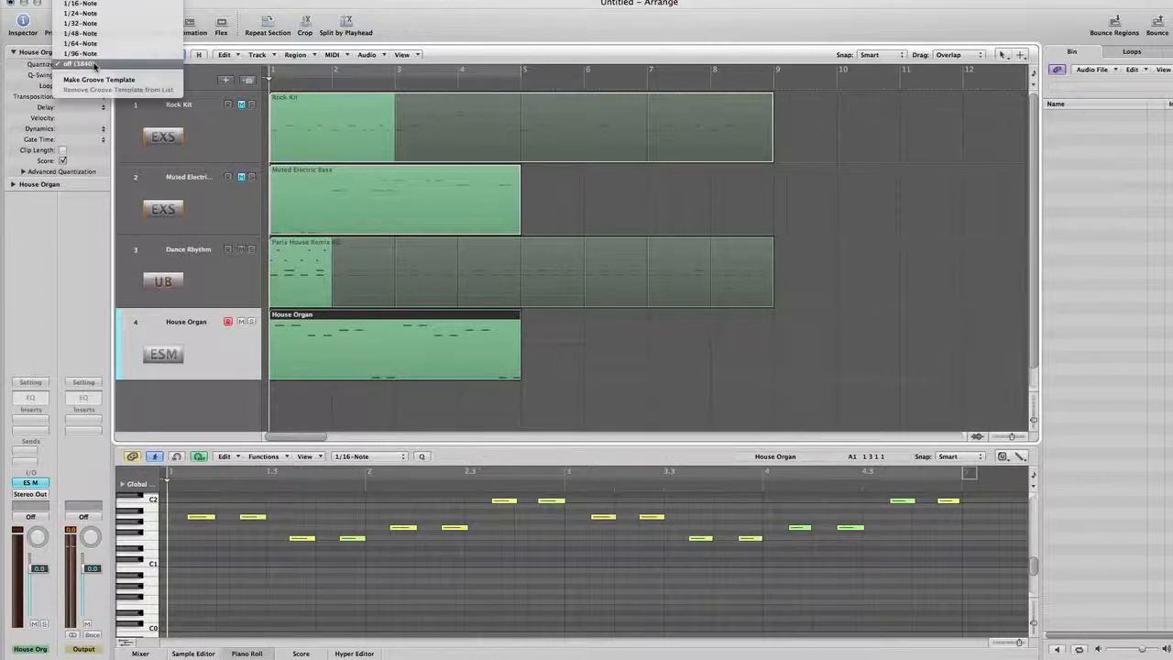
{"action": "left_click", "coordinate": [101, 25]}
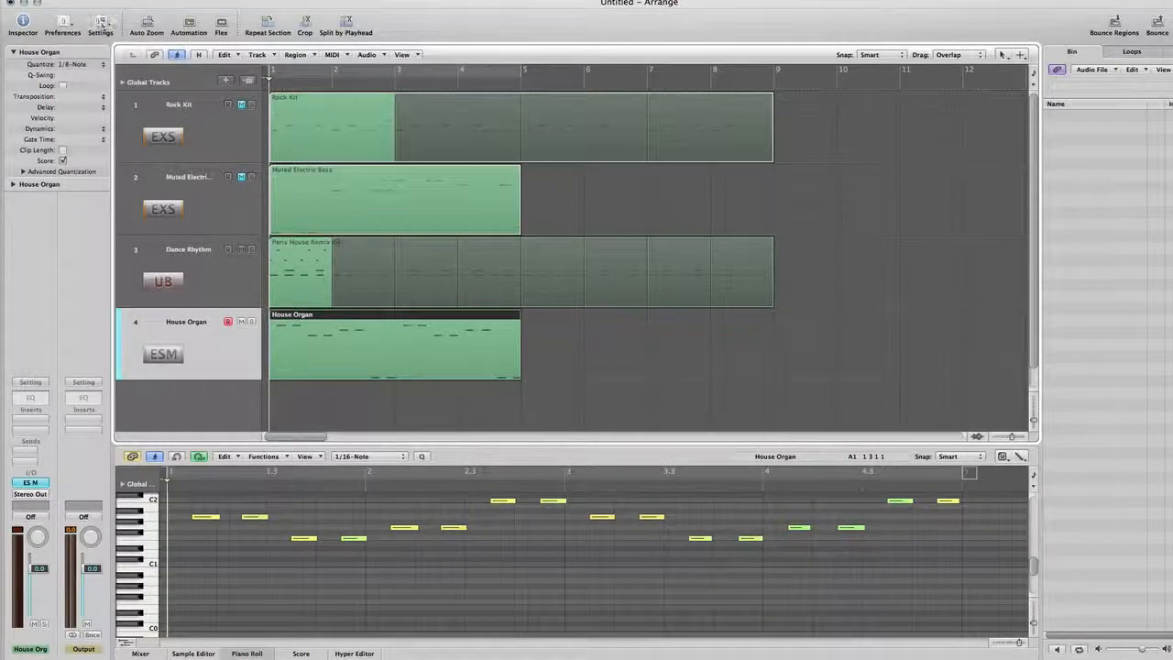
Step: Examine how the House Organ notes line up with the Paris House Remix Kit notes and play both parts together
{"action": "left_click_drag", "start_coordinate": [581, 421], "coordinate": [364, 299]}
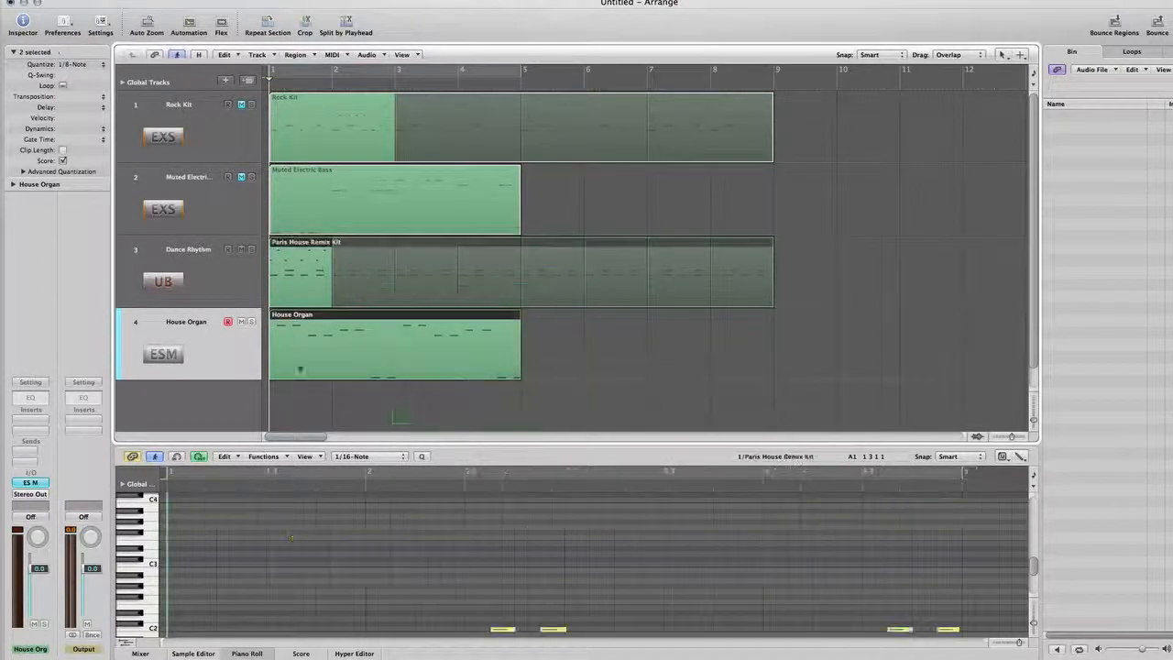
{"action": "left_click", "coordinate": [301, 396]}
{"action": "left_click", "coordinate": [295, 356]}
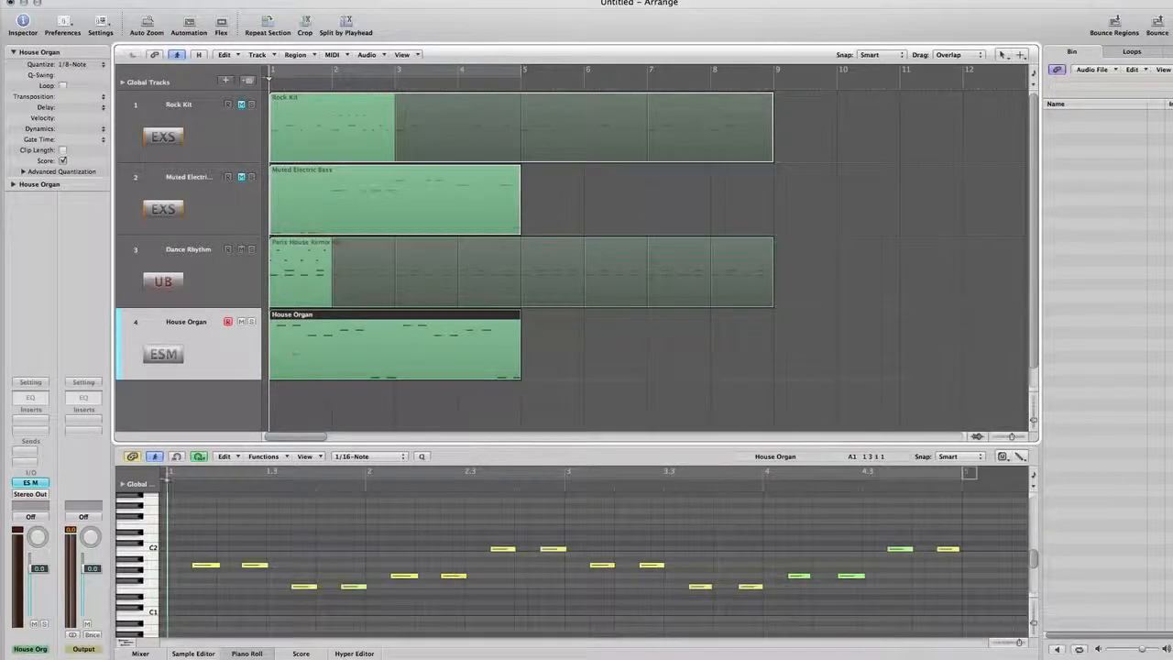
{"action": "left_click", "coordinate": [201, 564]}
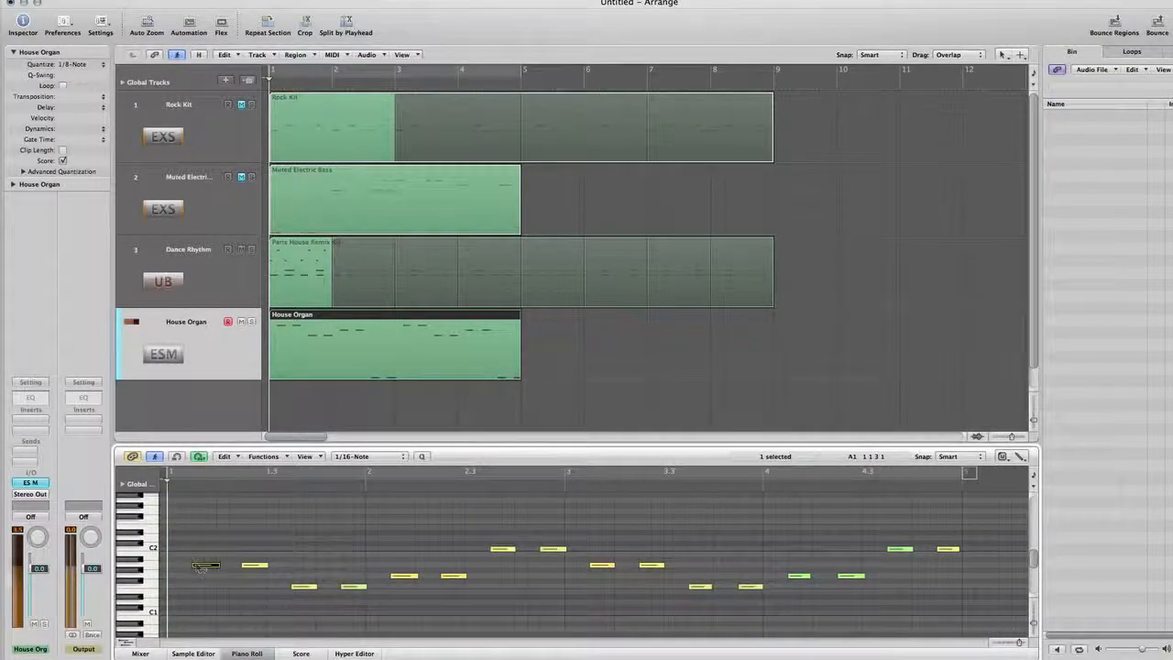
{"action": "key", "text": "space"}
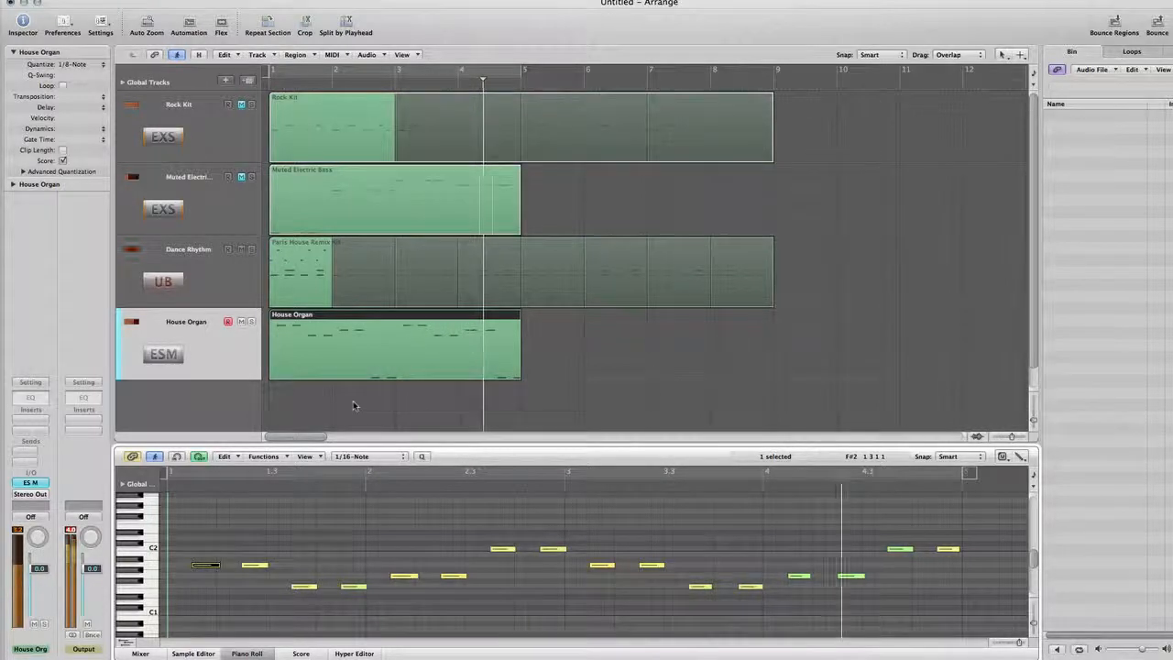
{"action": "key", "text": "space"}
Step: Loop the four-bar House Organ region out to bar 9, matching the length of the drum loop
{"action": "left_click", "coordinate": [355, 405]}
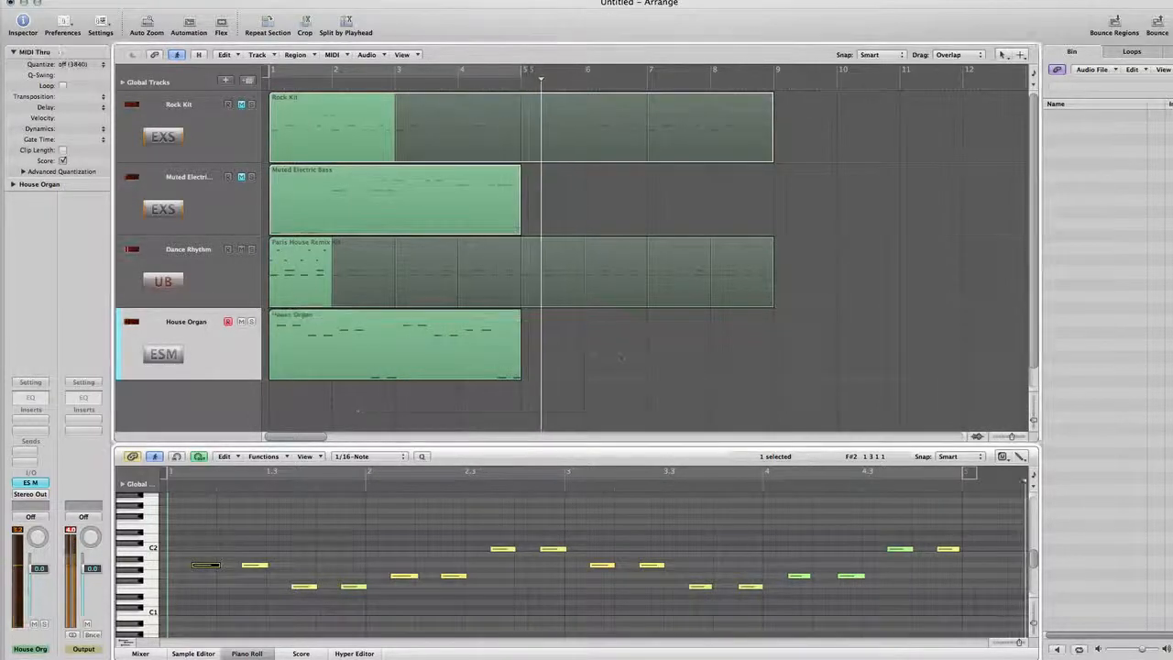
{"action": "key", "text": "Escape"}
{"action": "key", "text": "Escape"}
{"action": "left_click_drag", "start_coordinate": [521, 318], "coordinate": [778, 321]}
{"action": "key", "text": "space"}
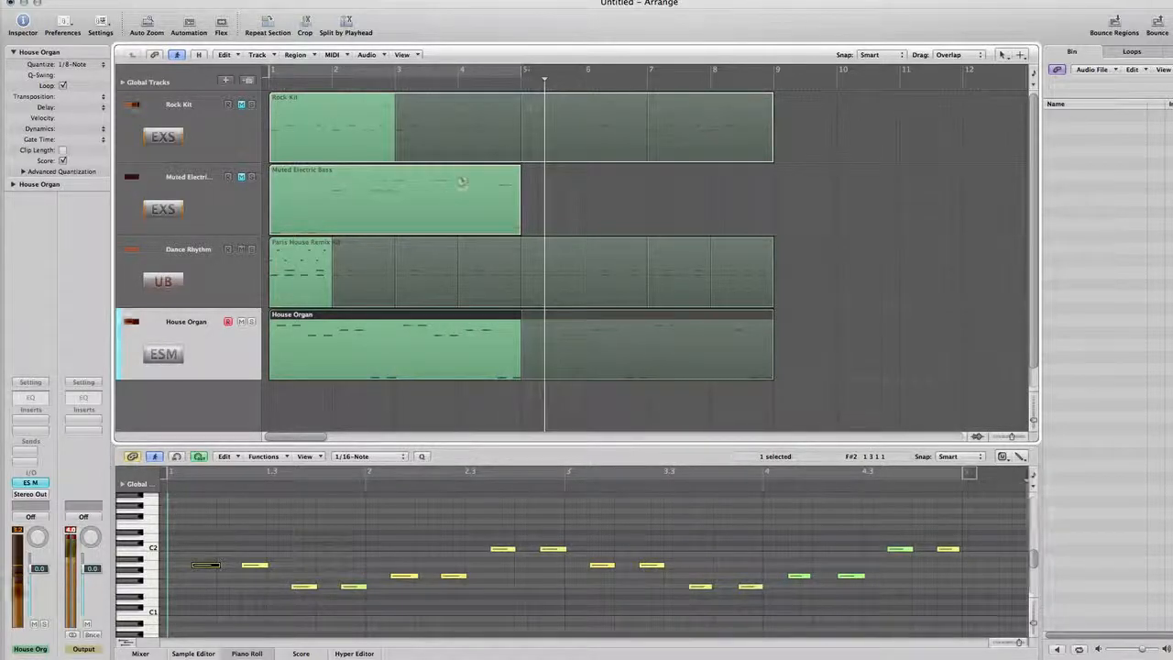
Step: Compare the Paris House Remix Kit kick notes with the House Organ bass notes and return the playhead to bar 1
{"action": "left_click", "coordinate": [300, 299]}
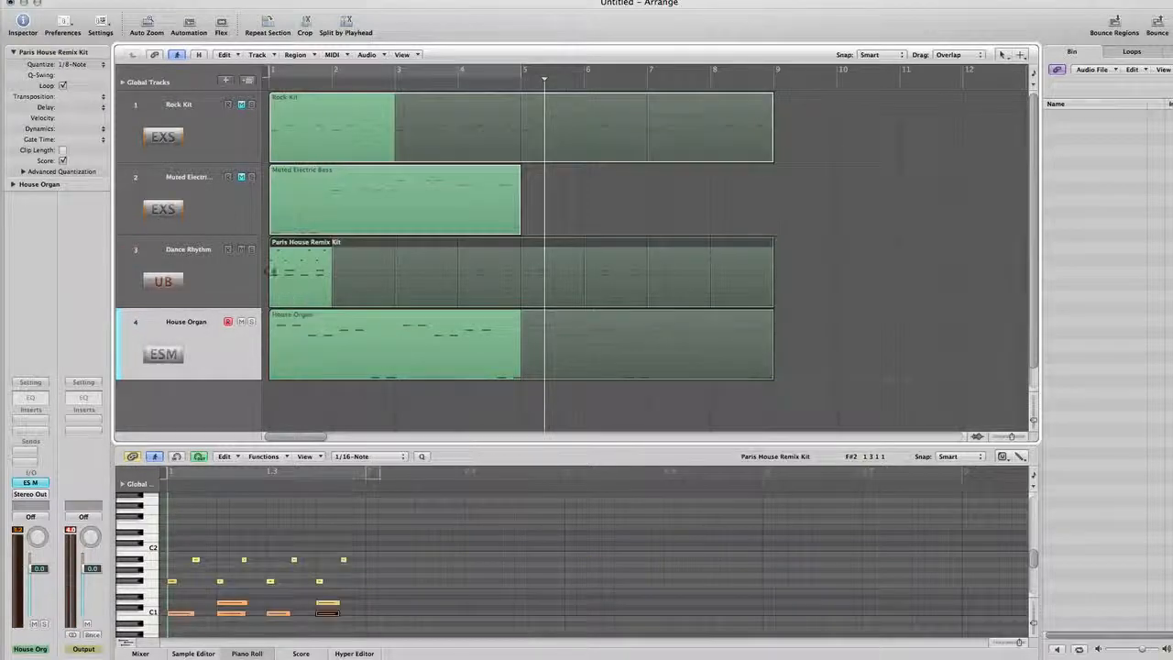
{"action": "left_click", "coordinate": [282, 358]}
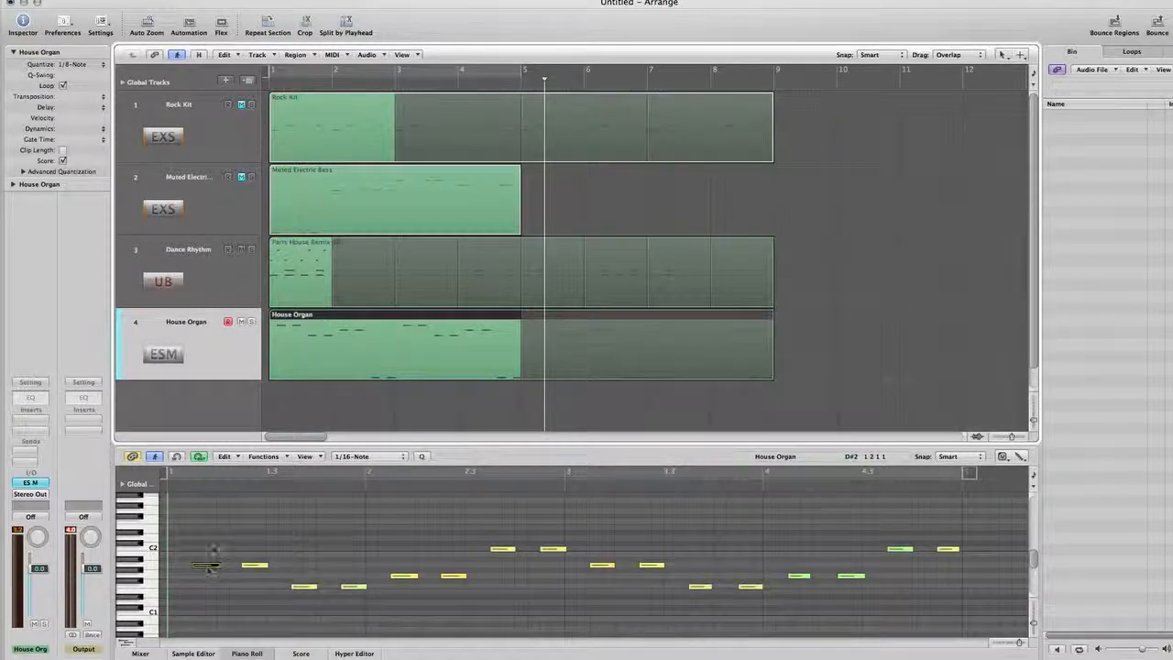
{"action": "left_click", "coordinate": [315, 285]}
{"action": "key", "text": "Return"}
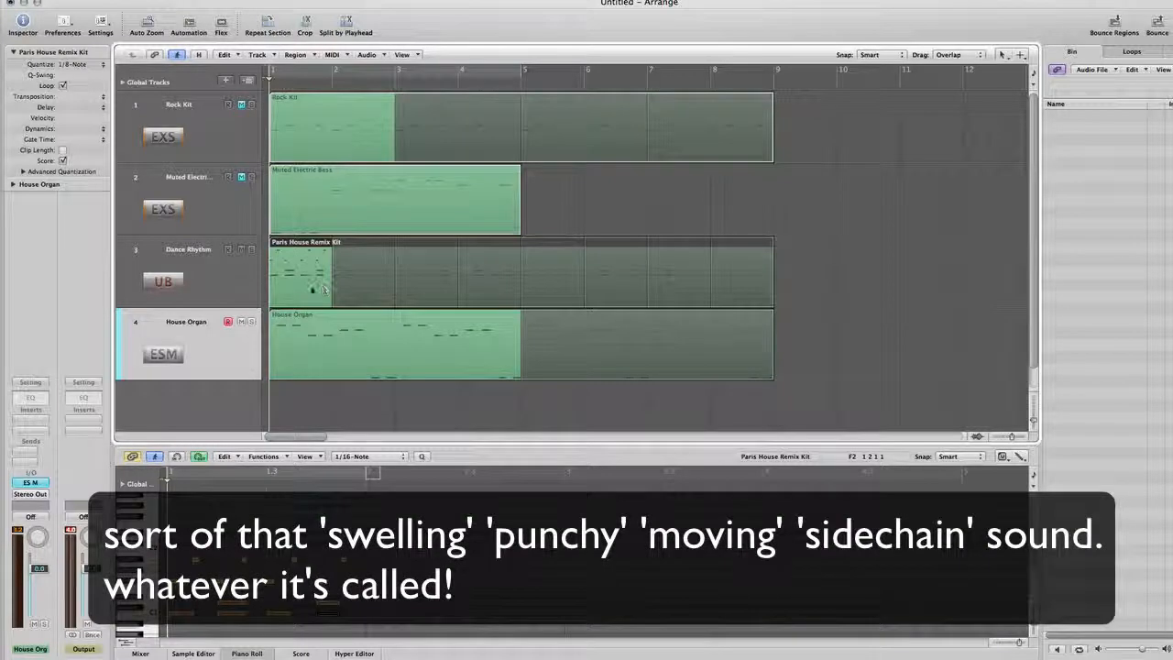
{"action": "left_click", "coordinate": [313, 358]}
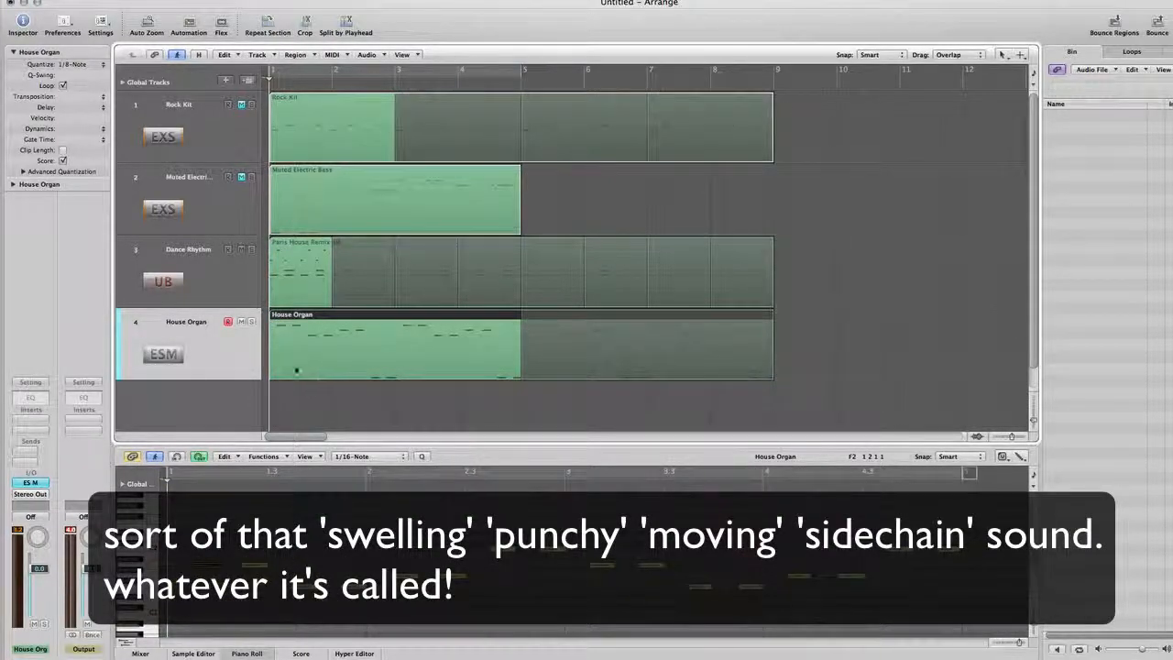